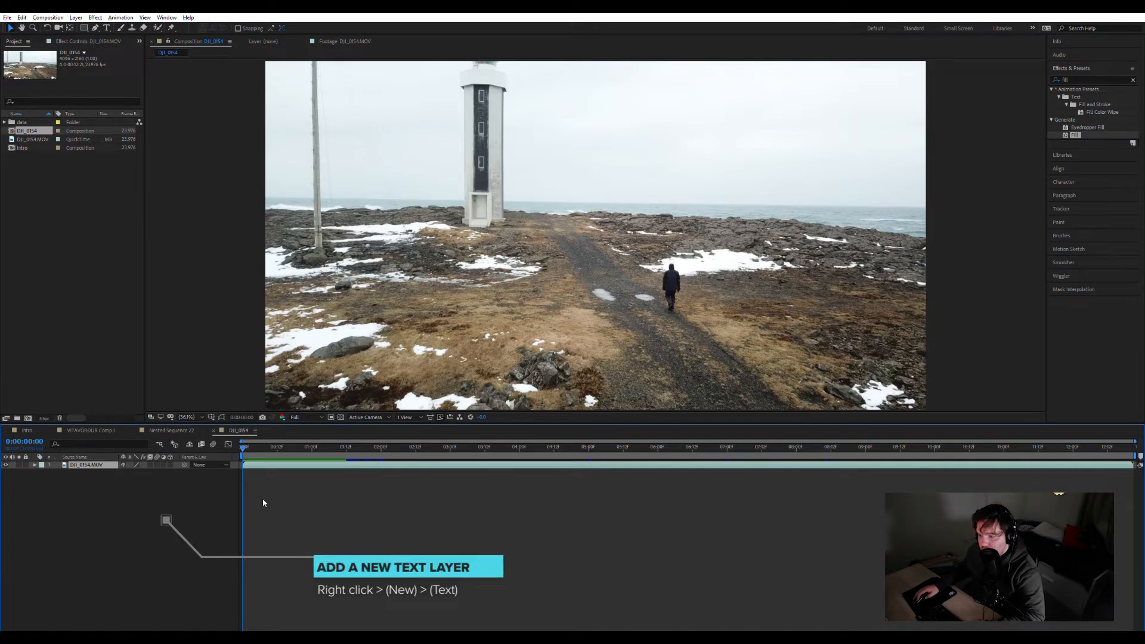
Add a two-line text layer reading "ICELAND" and "ICE AND FIRE" and place it in the sky beside the lighthouse.
key("ctrl+alt+shift+t")
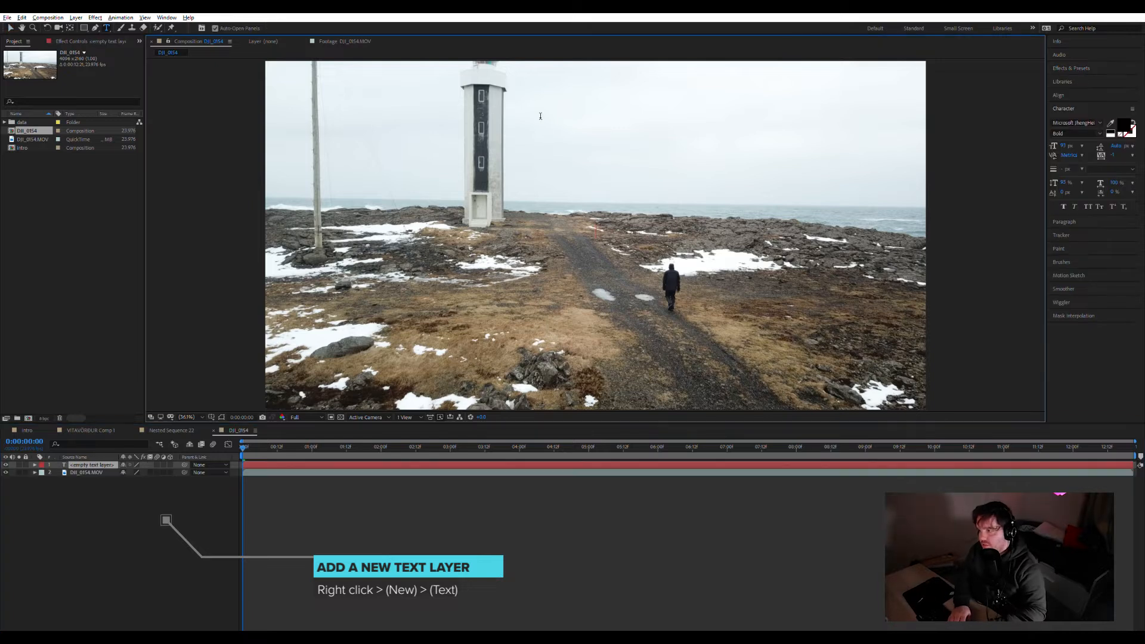
type("Ice")
key("BackSpace")
key("BackSpace")
key("BackSpace")
type("ICELAND")
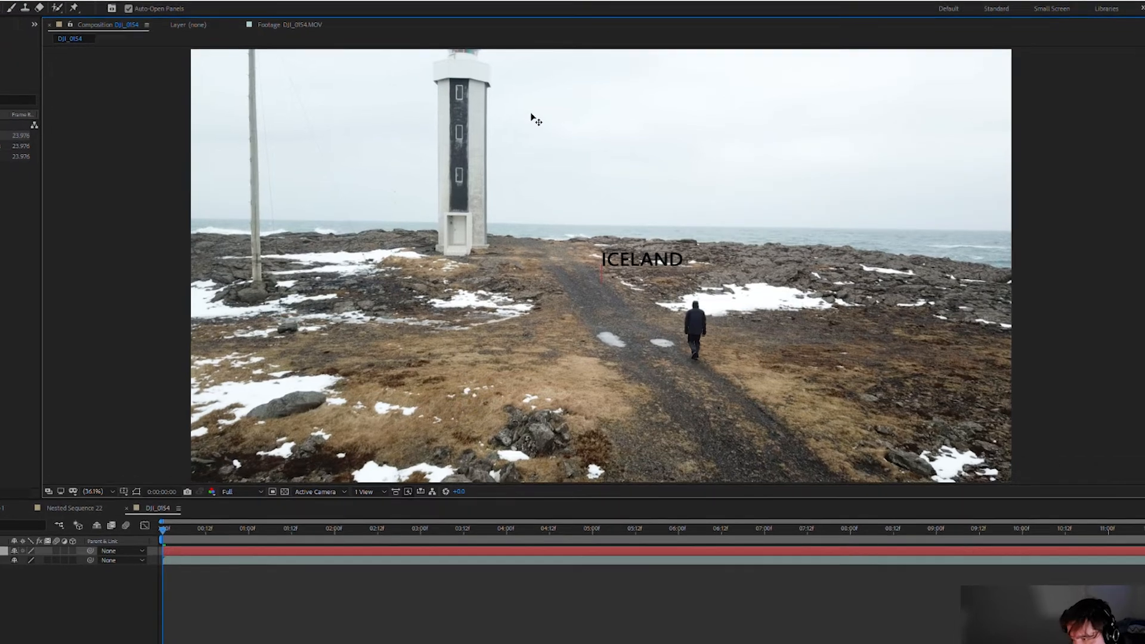
key("Return")
type("ICE AND FI")
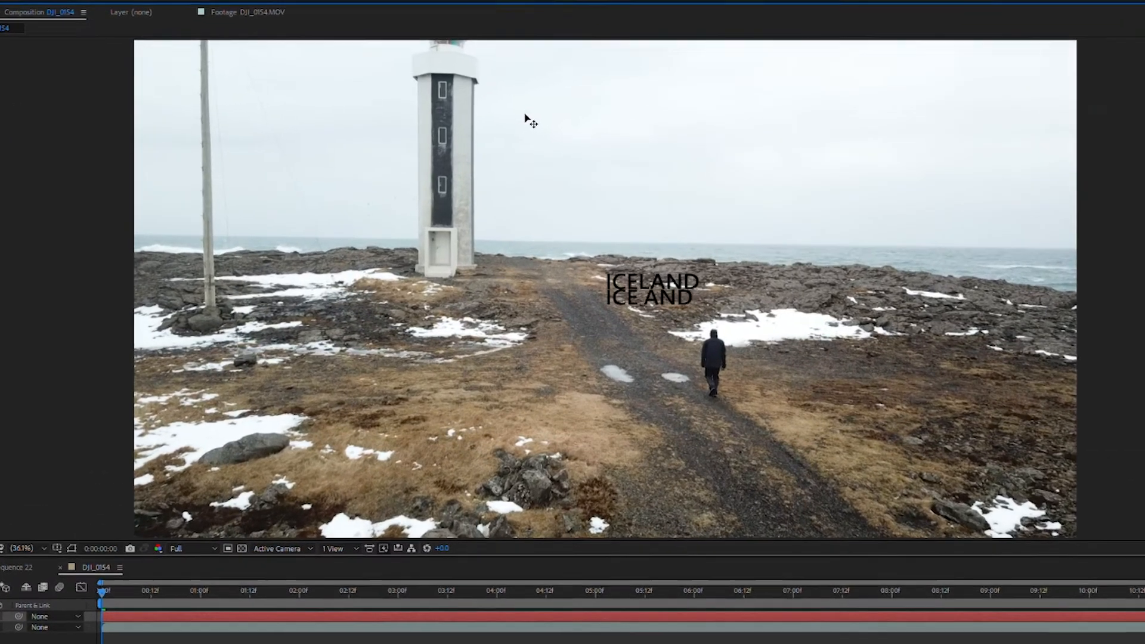
type("RE")
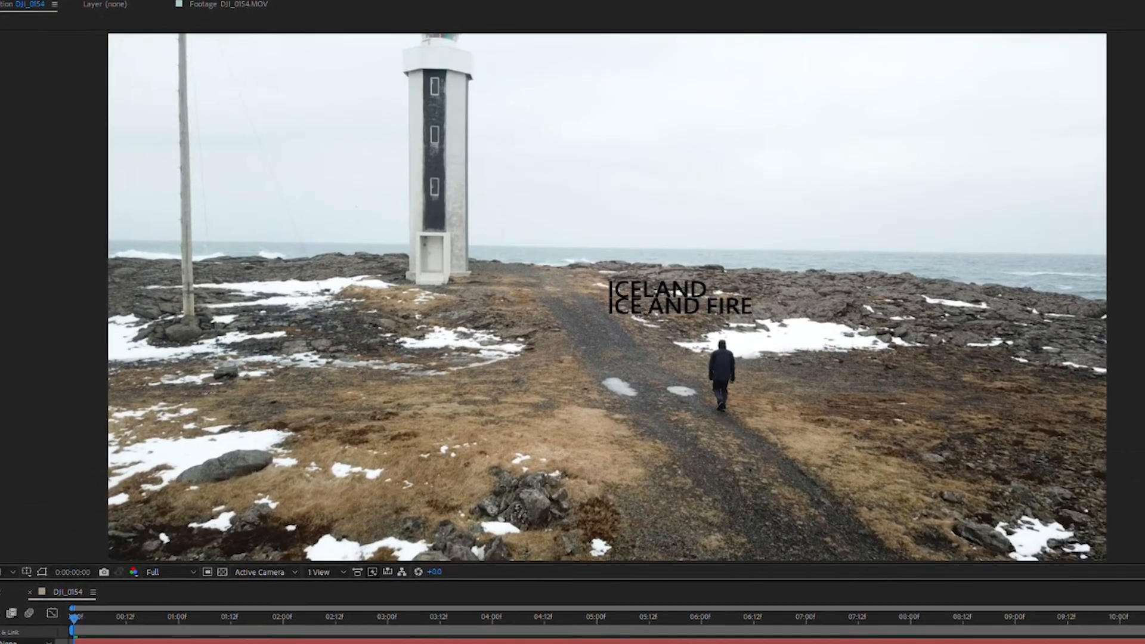
left_click_drag(654, 313, 514, 156)
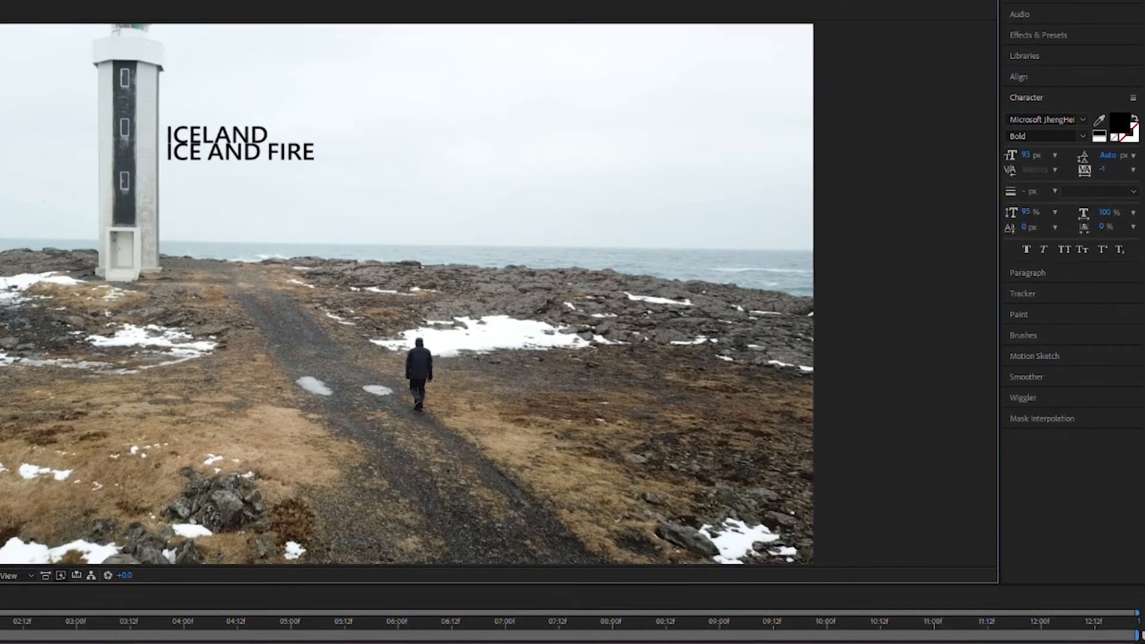
Keep Microsoft JhengHei as the title font, set the "ICE AND FIRE" line to 62 px, and align the title beside the lighthouse.
left_click(1077, 117)
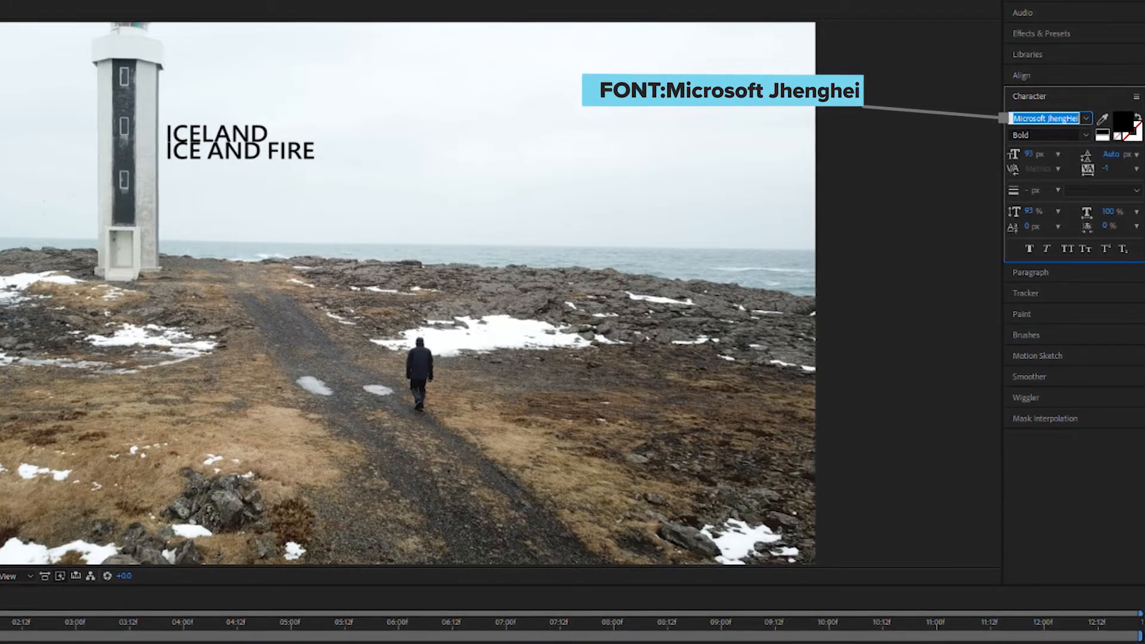
key("Return")
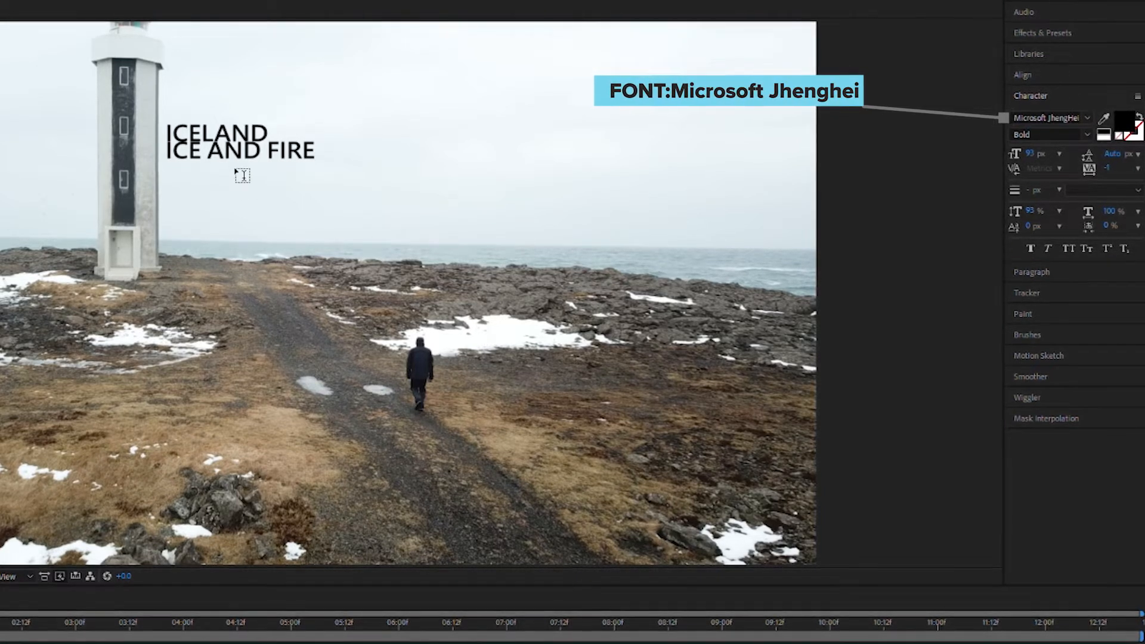
left_click(229, 149)
left_click_drag(314, 152, 167, 147)
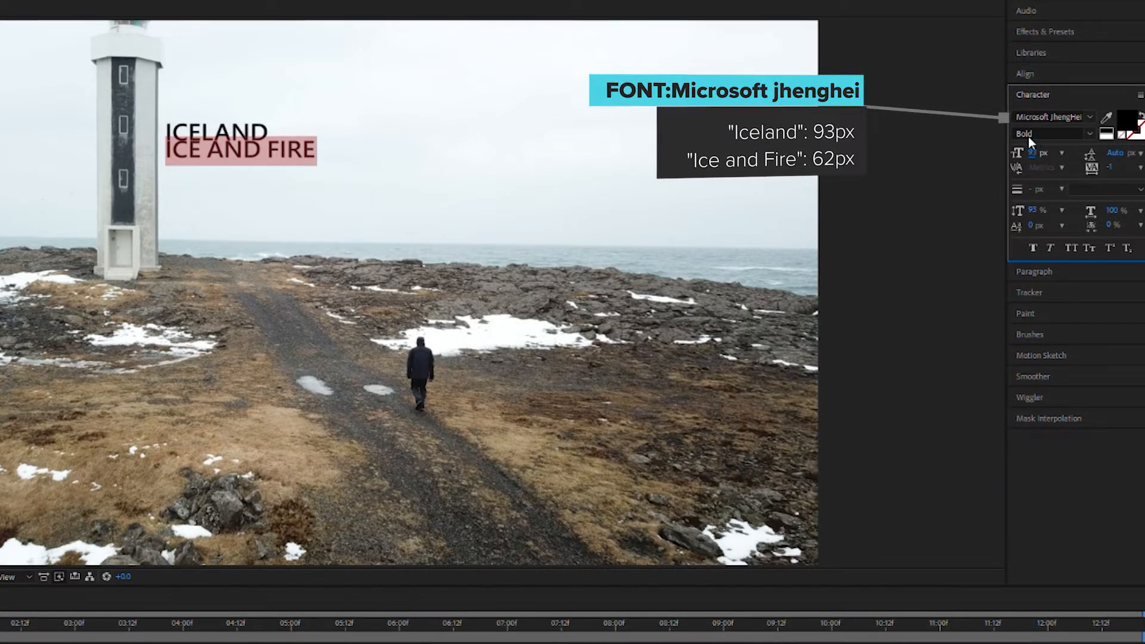
left_click_drag(1021, 143, 1012, 142)
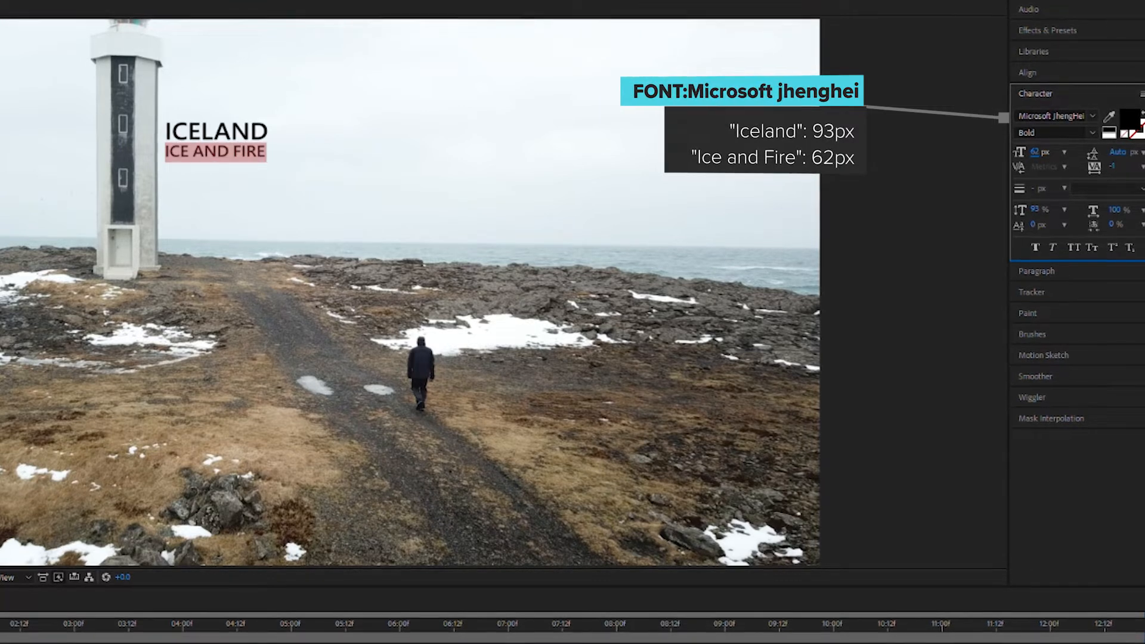
key("Escape")
left_click_drag(223, 122, 217, 107)
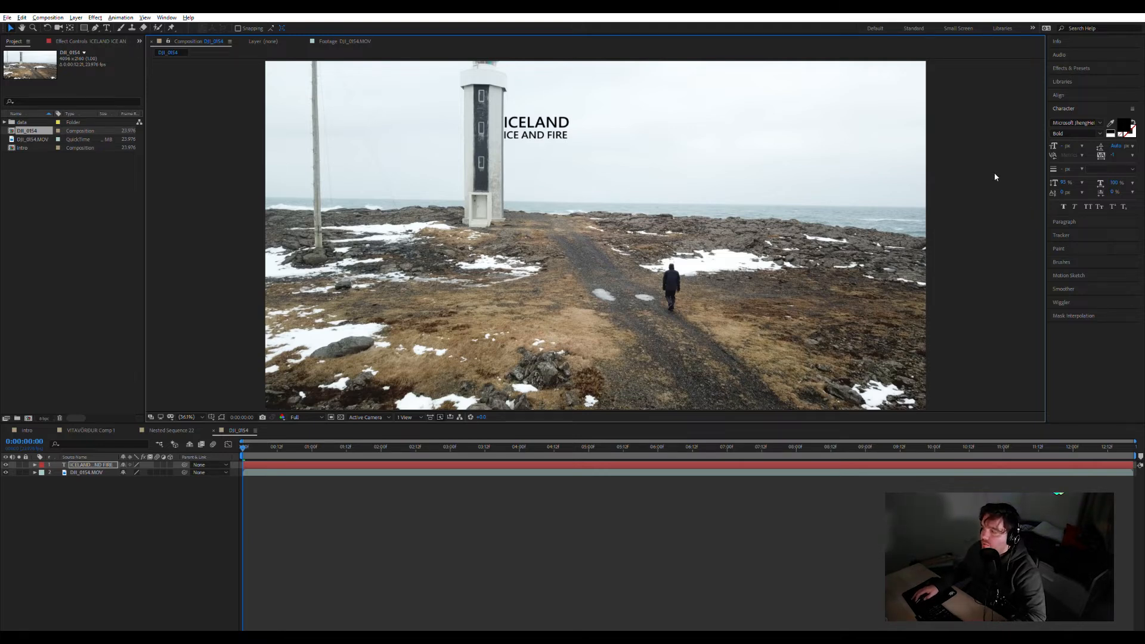
Apply the Fill effect to the title text and set its color to a greyish blue.
left_click(1086, 64)
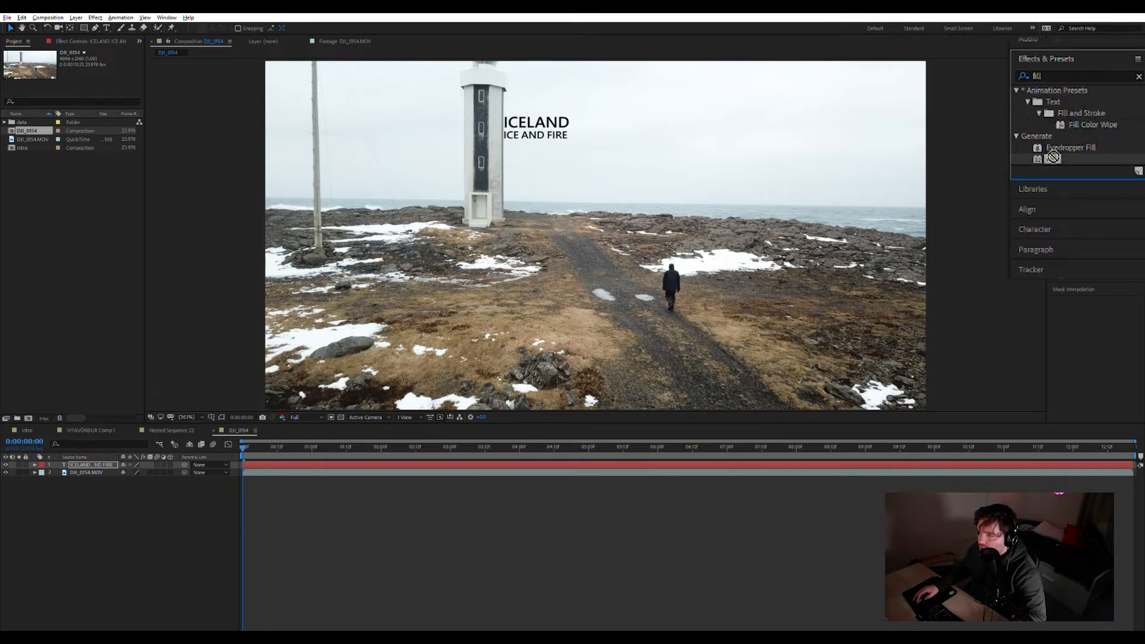
left_click_drag(1054, 157, 535, 117)
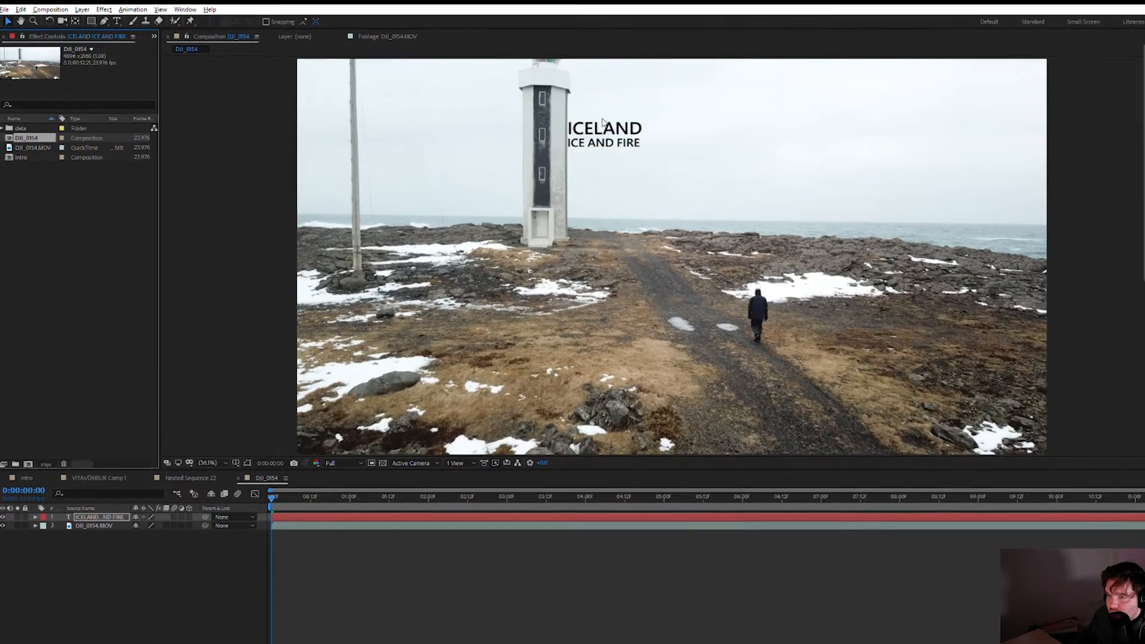
left_click_drag(603, 122, 603, 122)
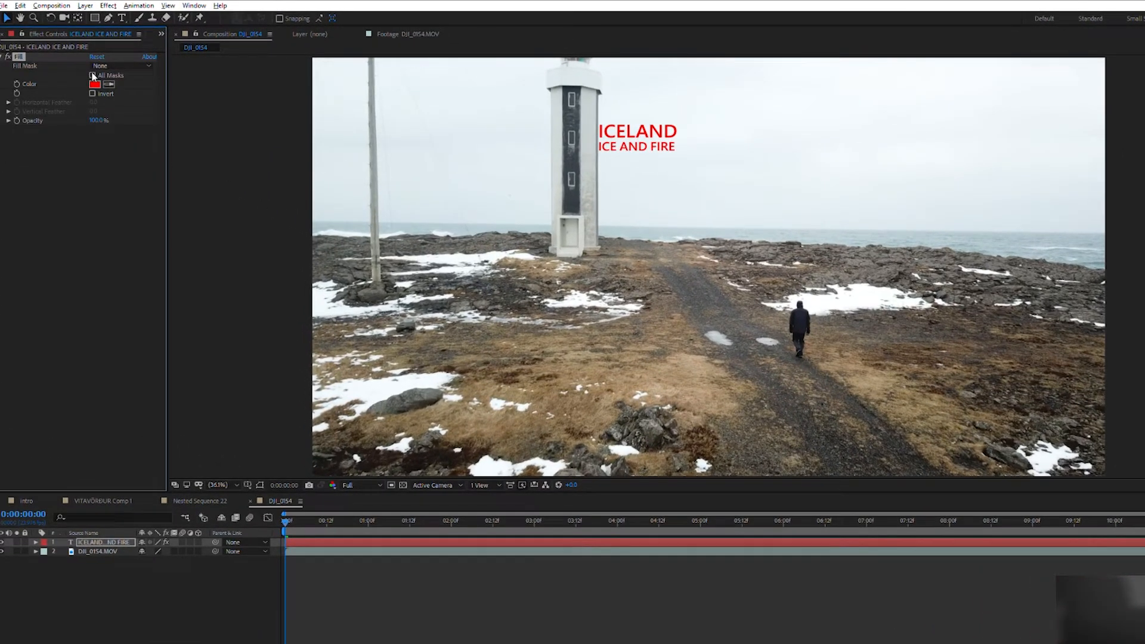
left_click(93, 84)
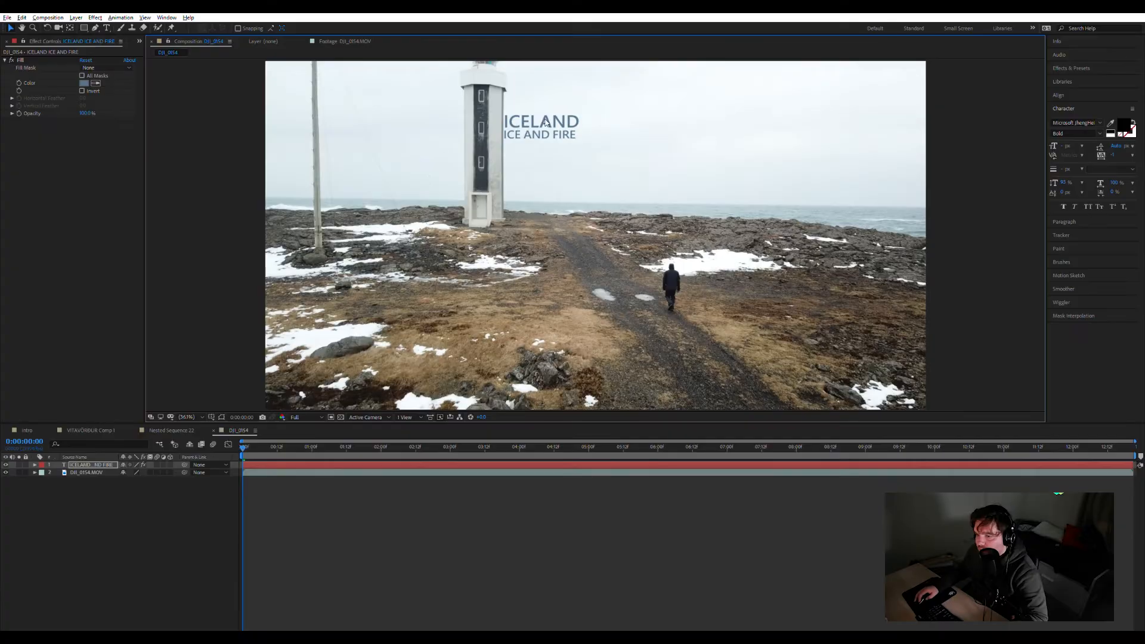
Scale the title text layer up to 150%.
left_click(79, 465)
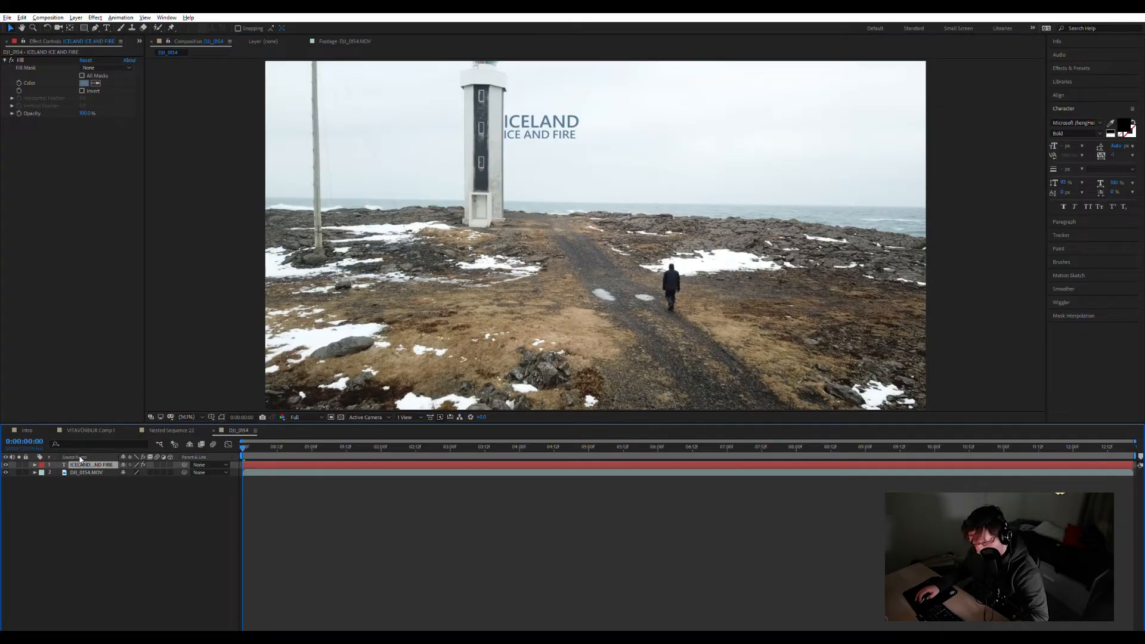
key("s")
left_click_drag(132, 471, 163, 471)
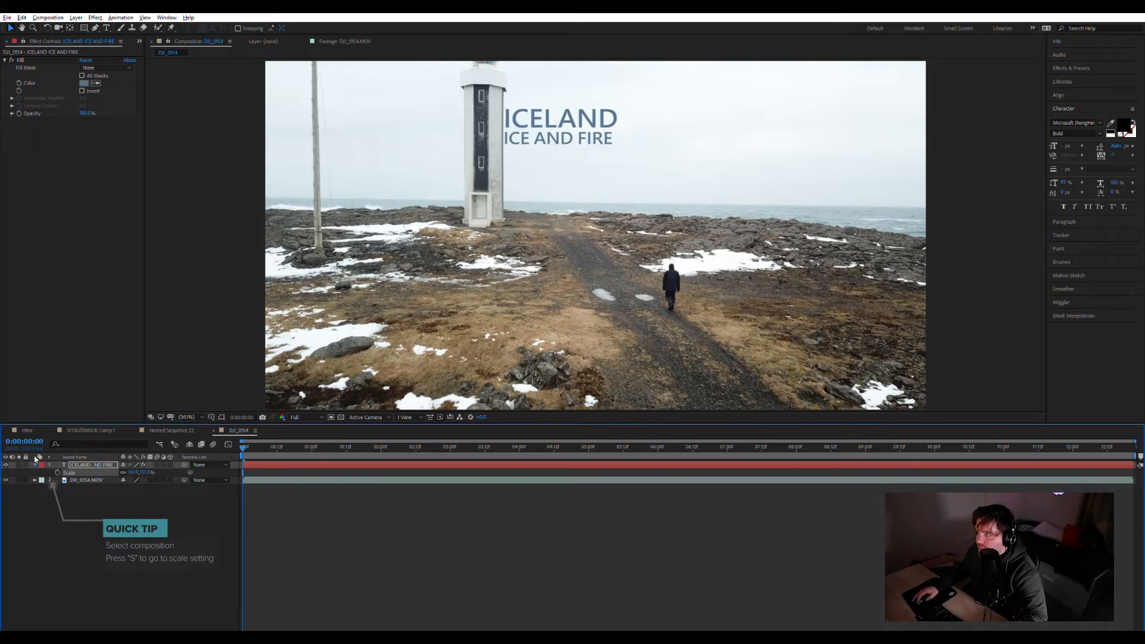
key("s")
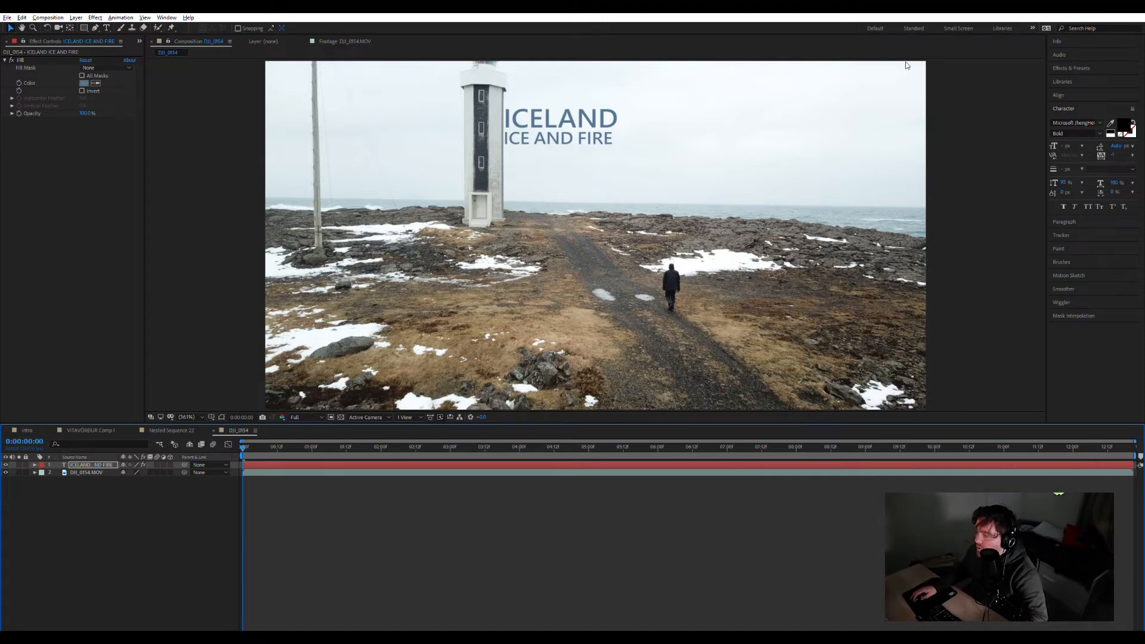
Find the Fractal Noise effect and apply it to the title text.
left_click(1063, 65)
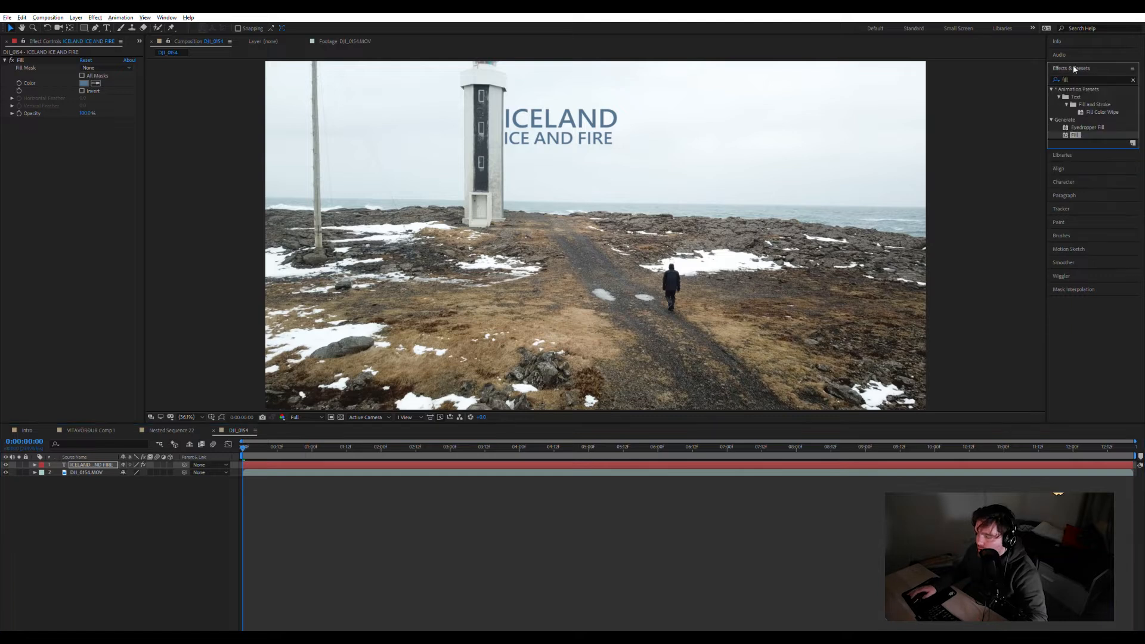
left_click(1072, 80)
type("fracta")
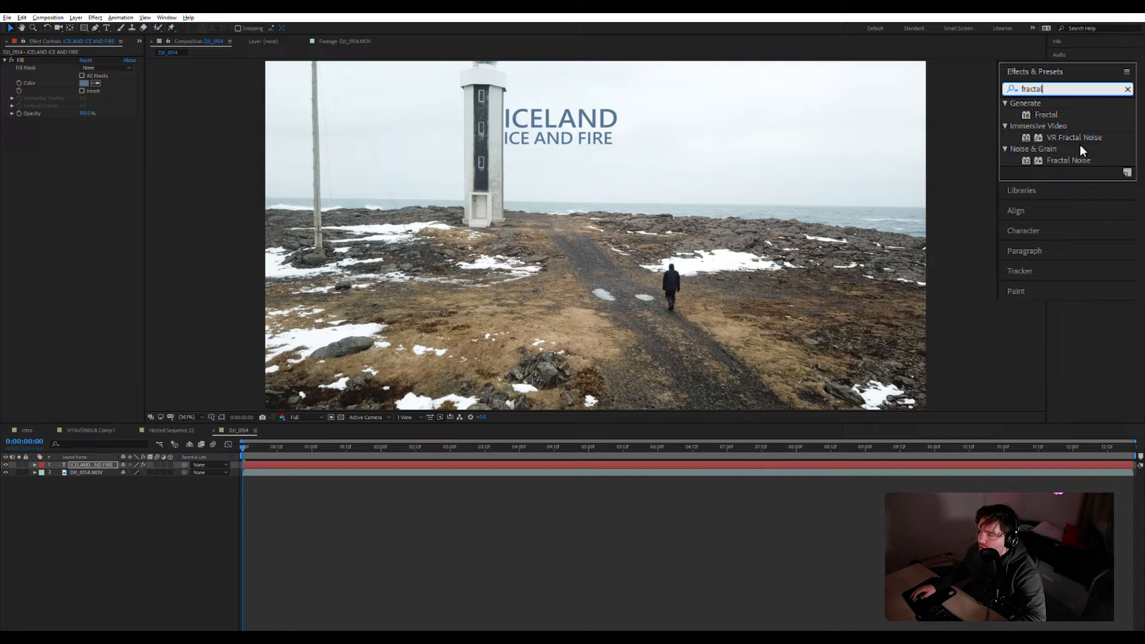
type("l")
left_click_drag(1077, 157, 575, 122)
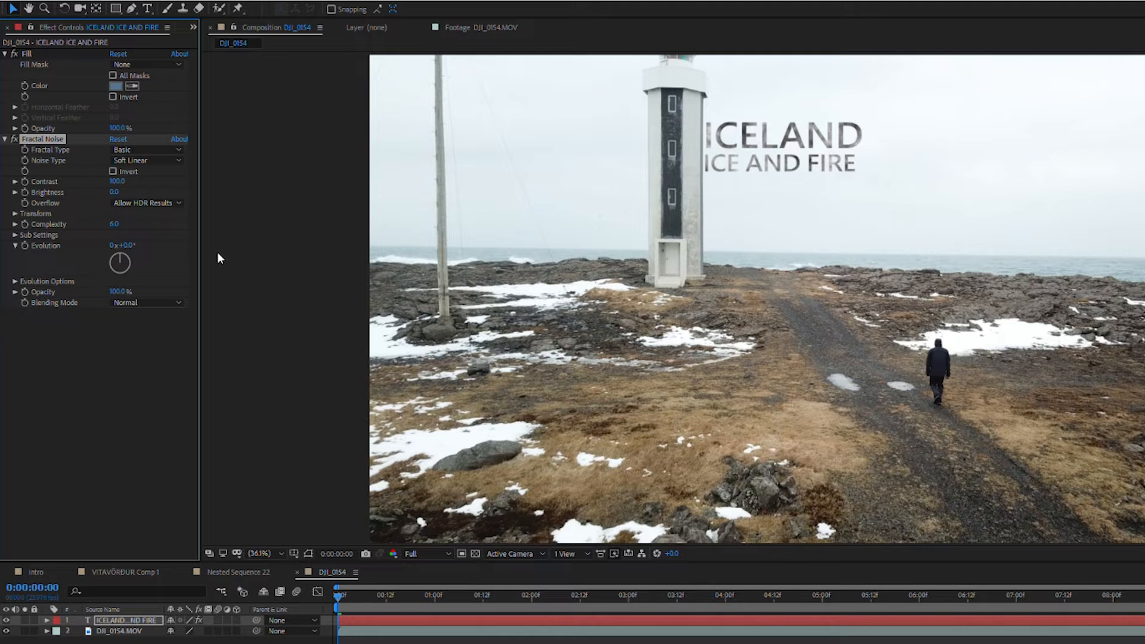
Try the Lighten blending mode for the title's Fractal Noise and replace it with Soft Light.
left_click(155, 302)
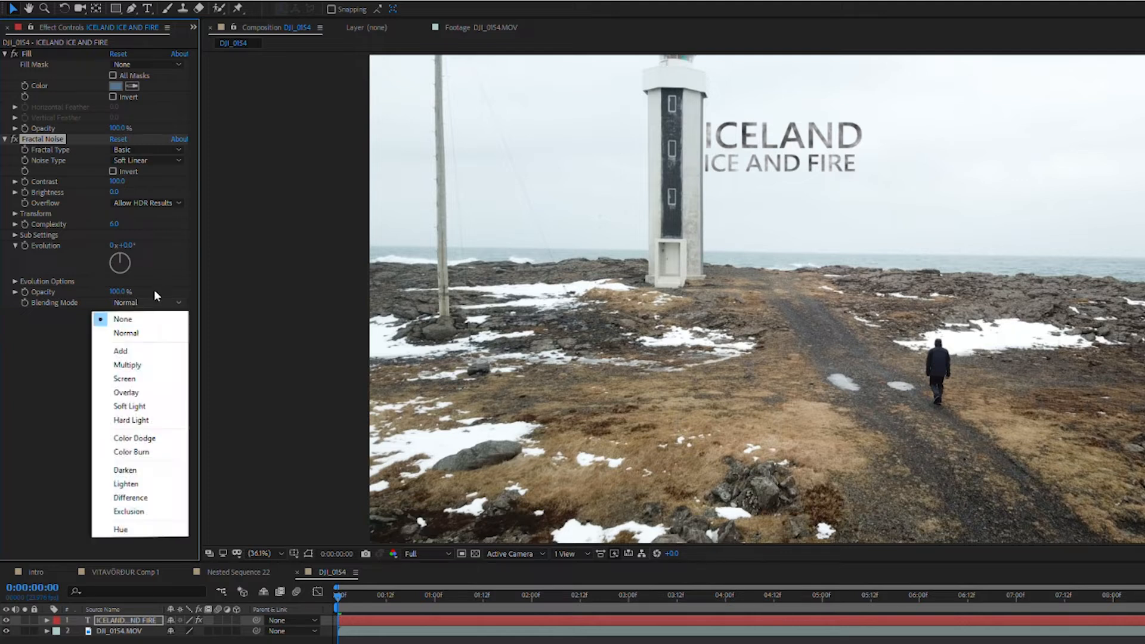
left_click(137, 483)
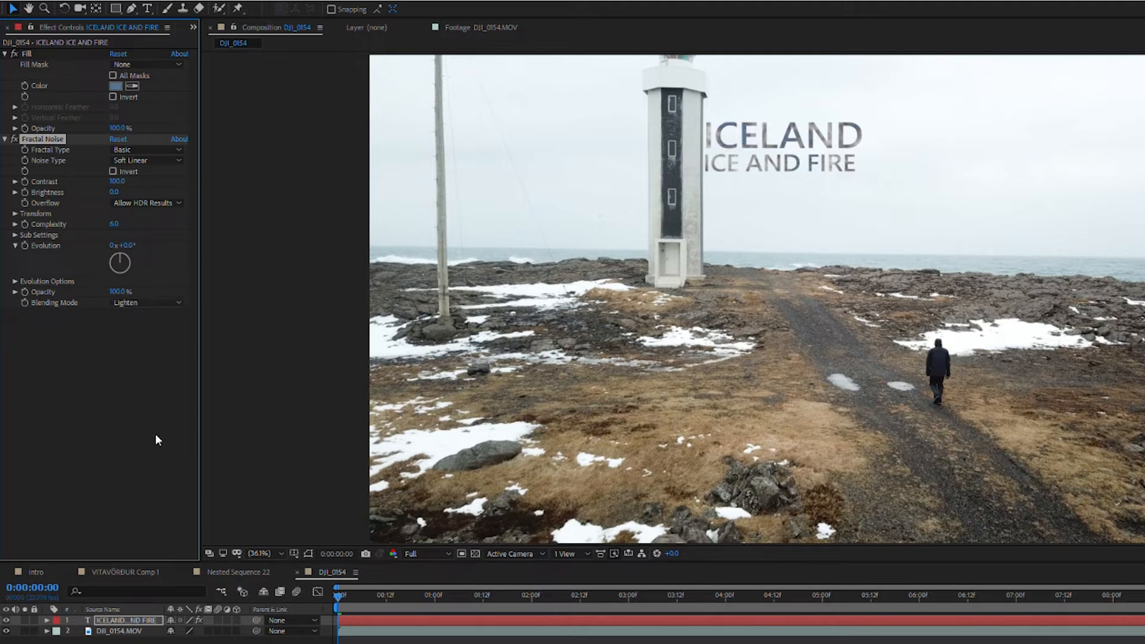
left_click(136, 288)
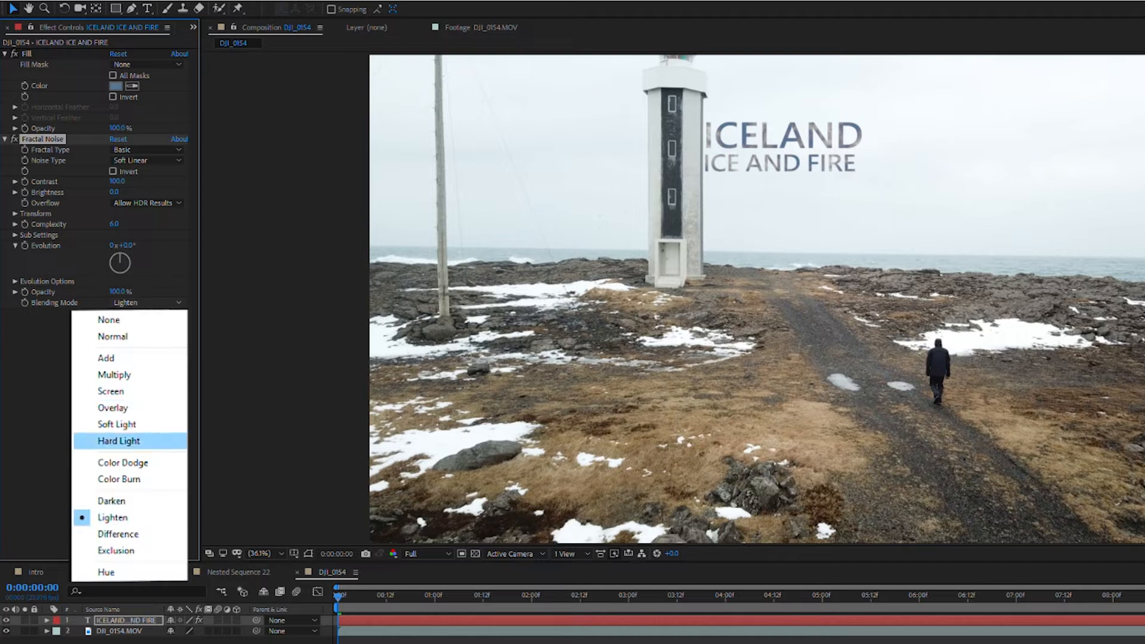
left_click(118, 424)
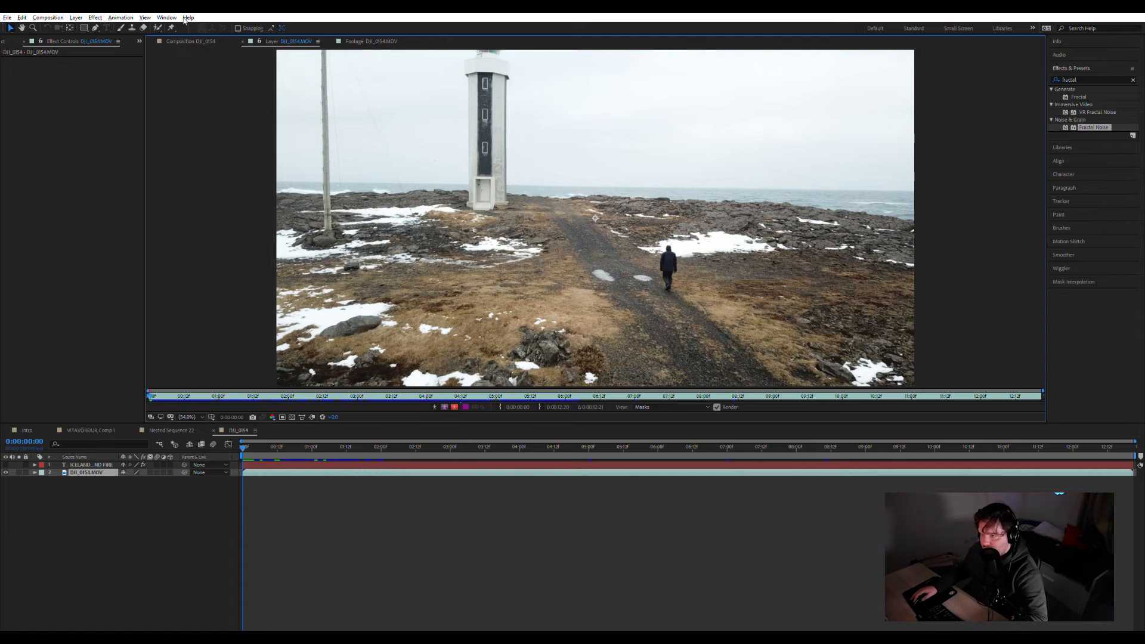
Switch to the Motion Tracking workspace and set up a motion track on DJI_0154.MOV for position and scale.
left_click(182, 40)
left_click(166, 17)
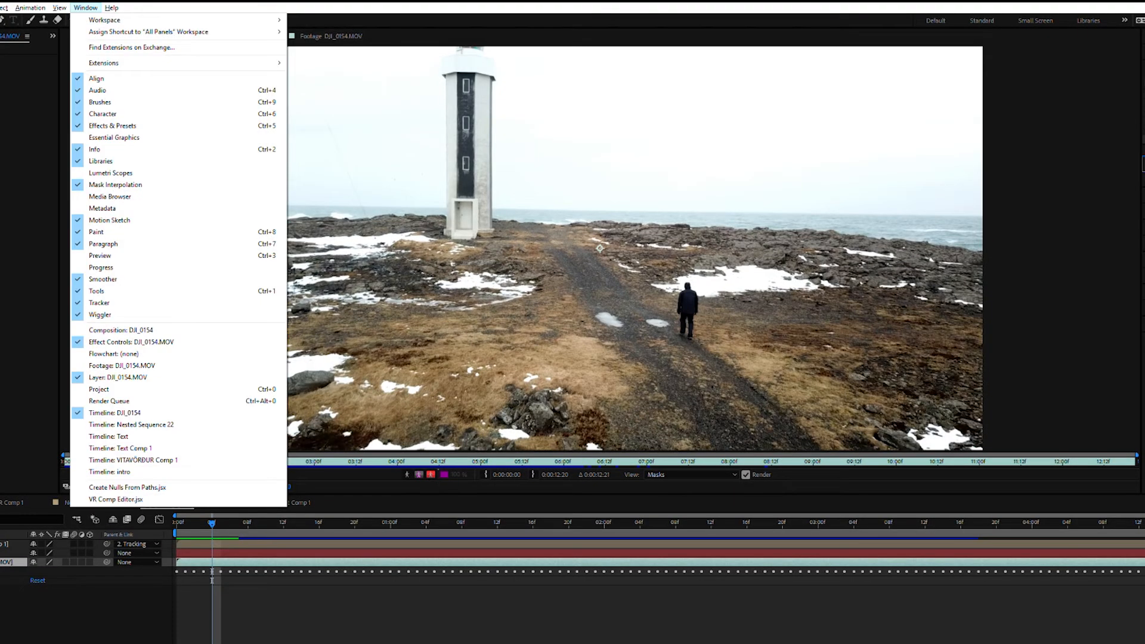
mouse_move(183, 28)
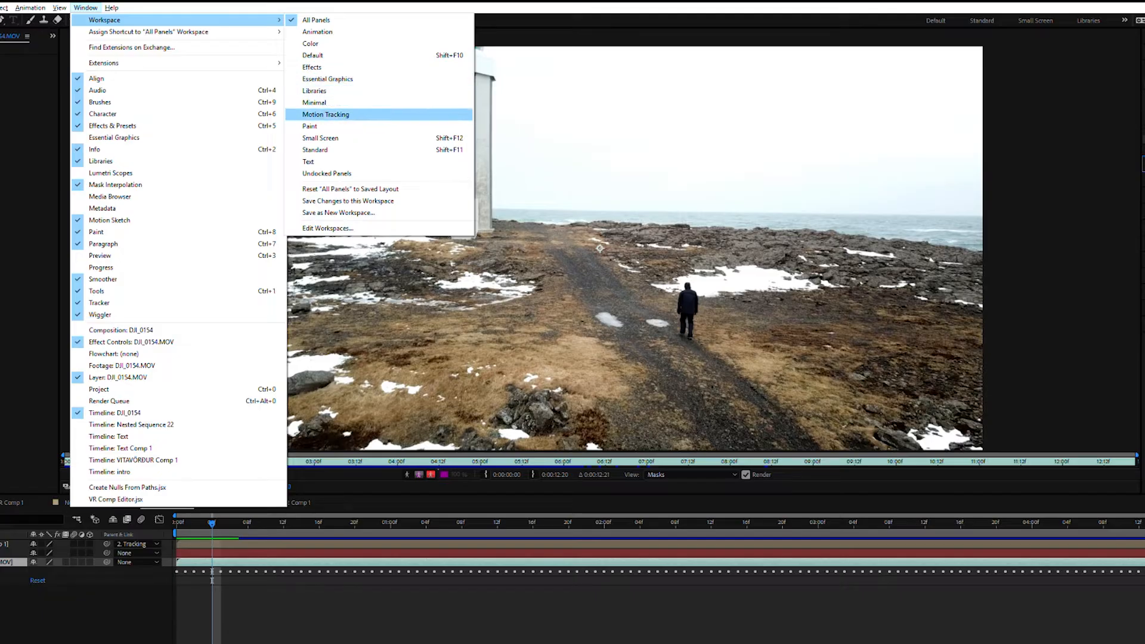
left_click(325, 114)
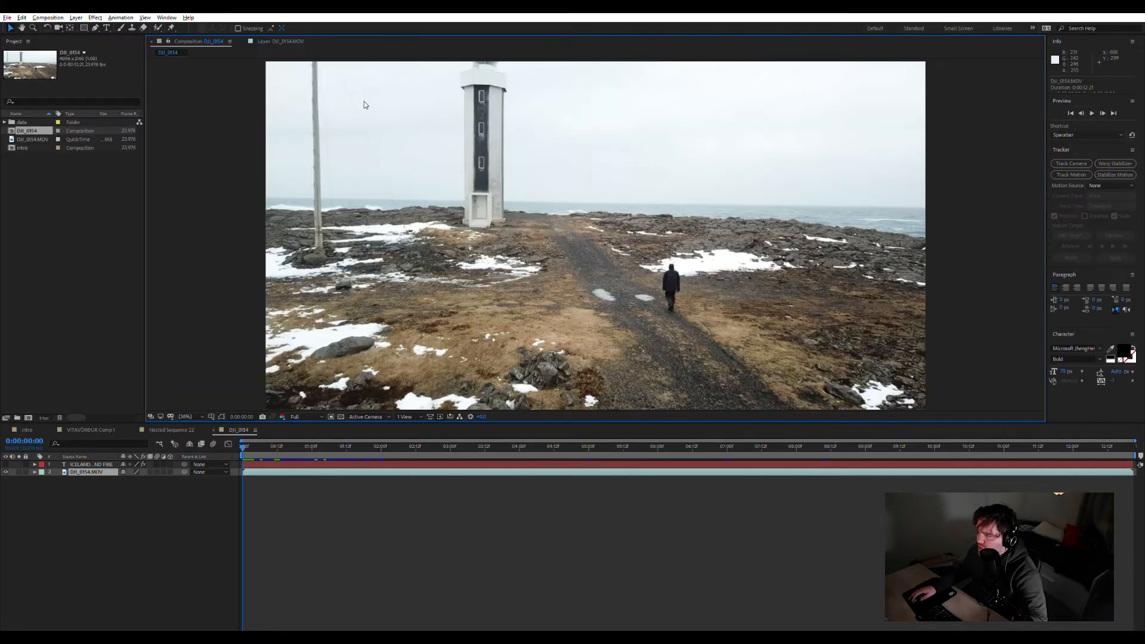
left_click(1070, 174)
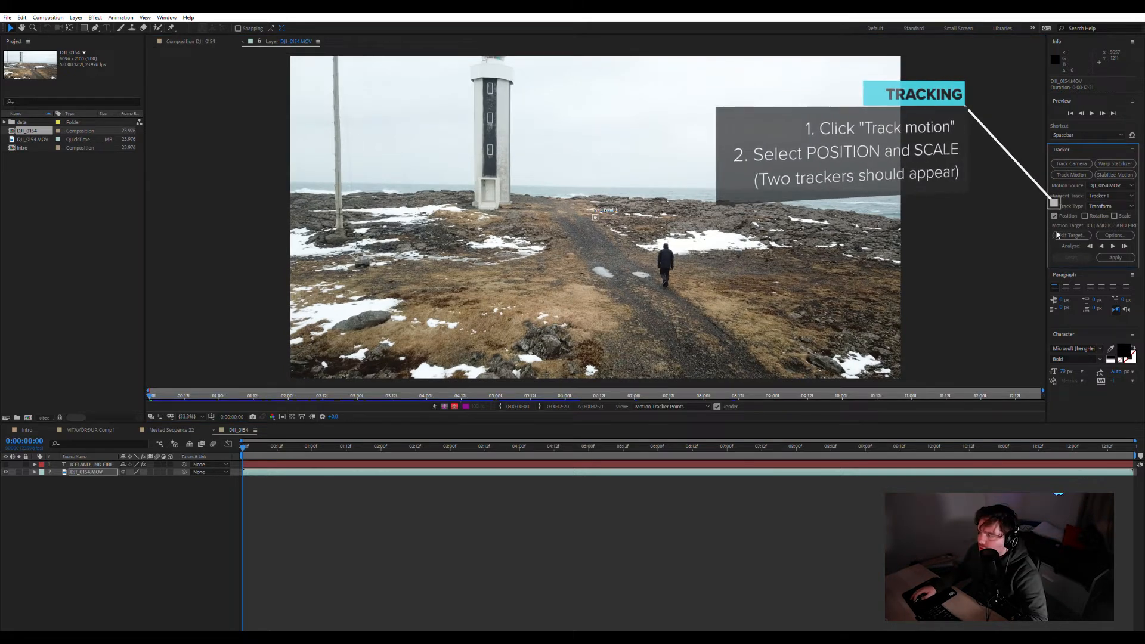
left_click(1114, 216)
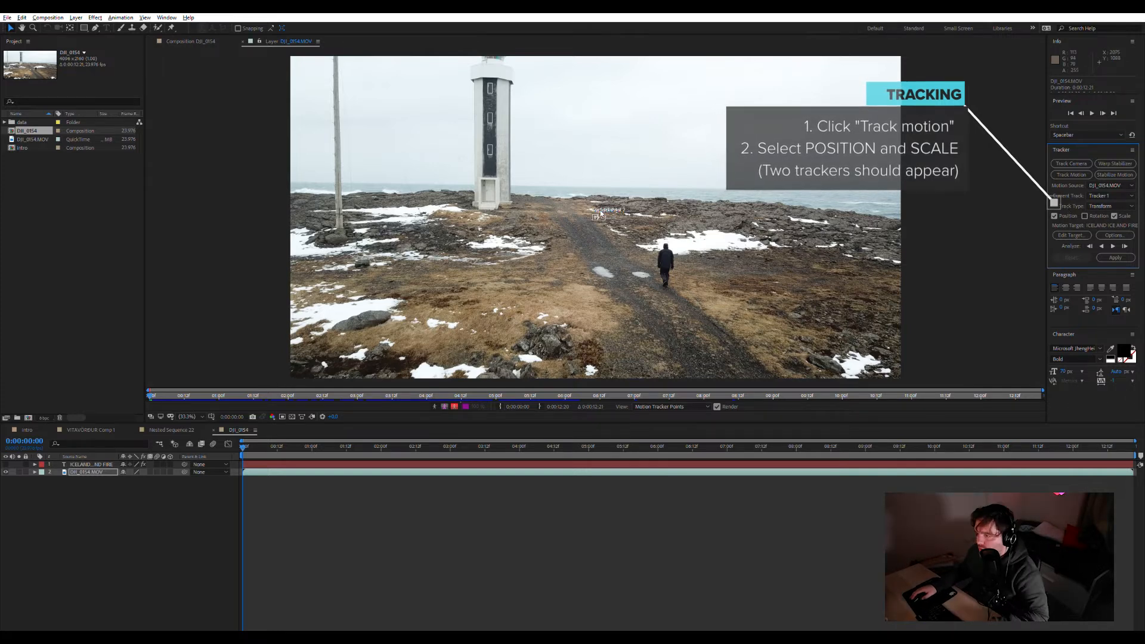
Place track point 1 at the upper corner of the lighthouse doorway and enlarge track point 2 over the upper tower.
scroll(601, 213, "up", 3)
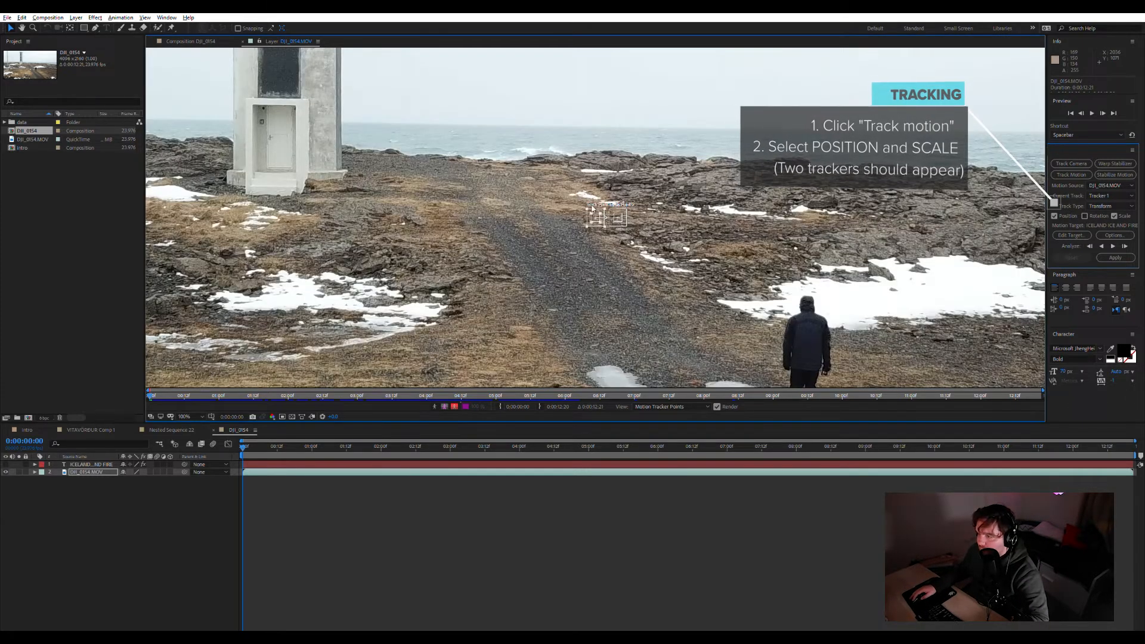
left_click_drag(594, 211, 293, 93)
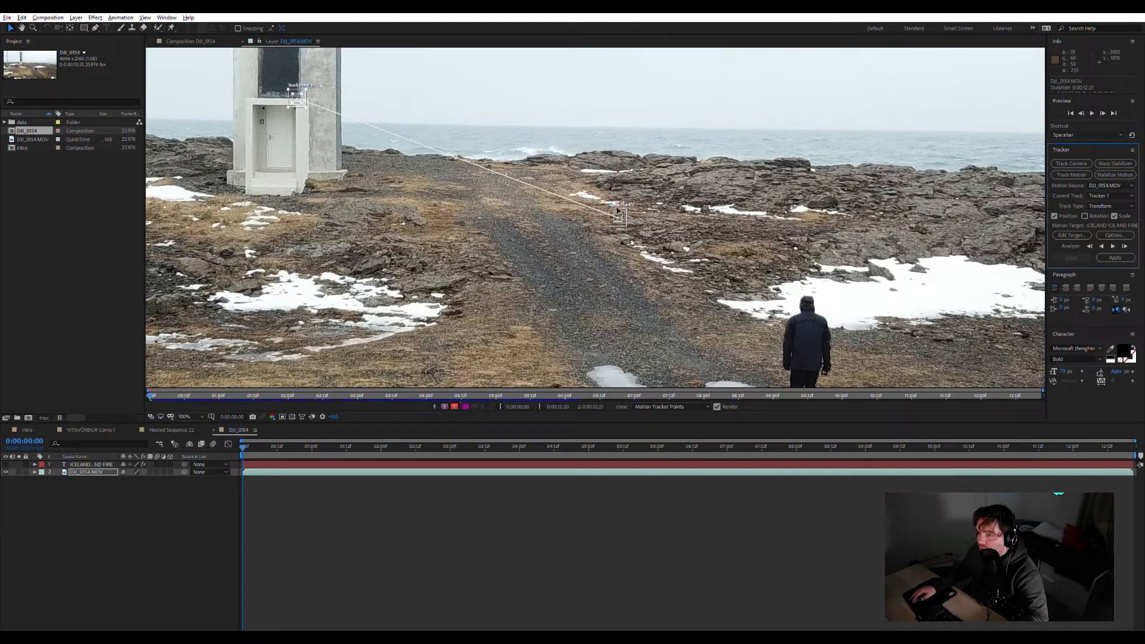
left_click_drag(617, 209, 397, 69)
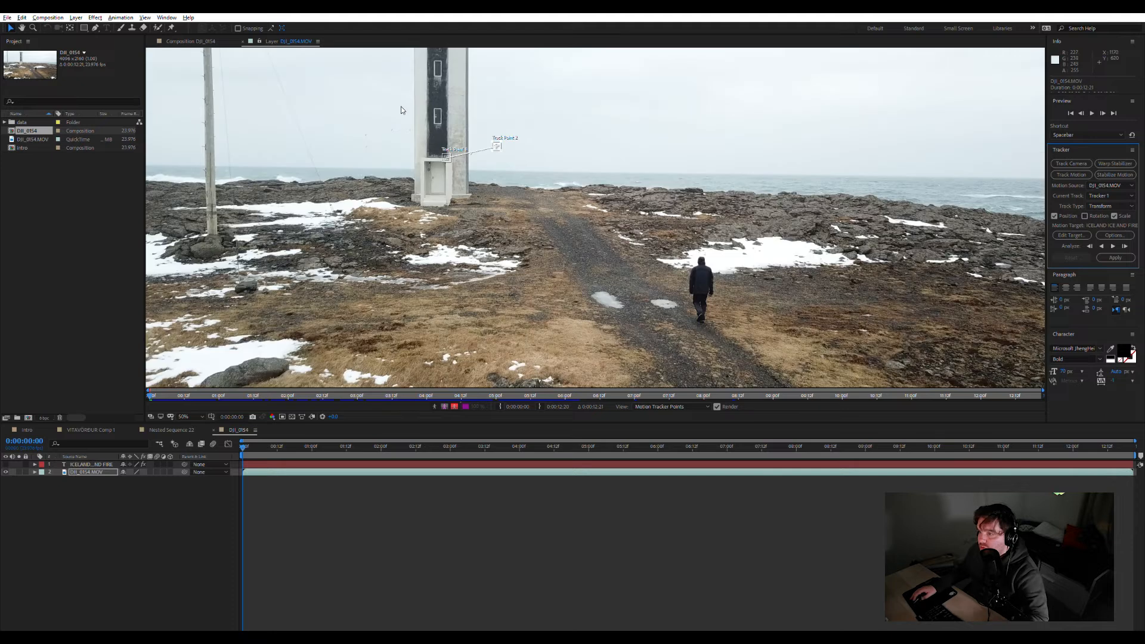
left_click(496, 141)
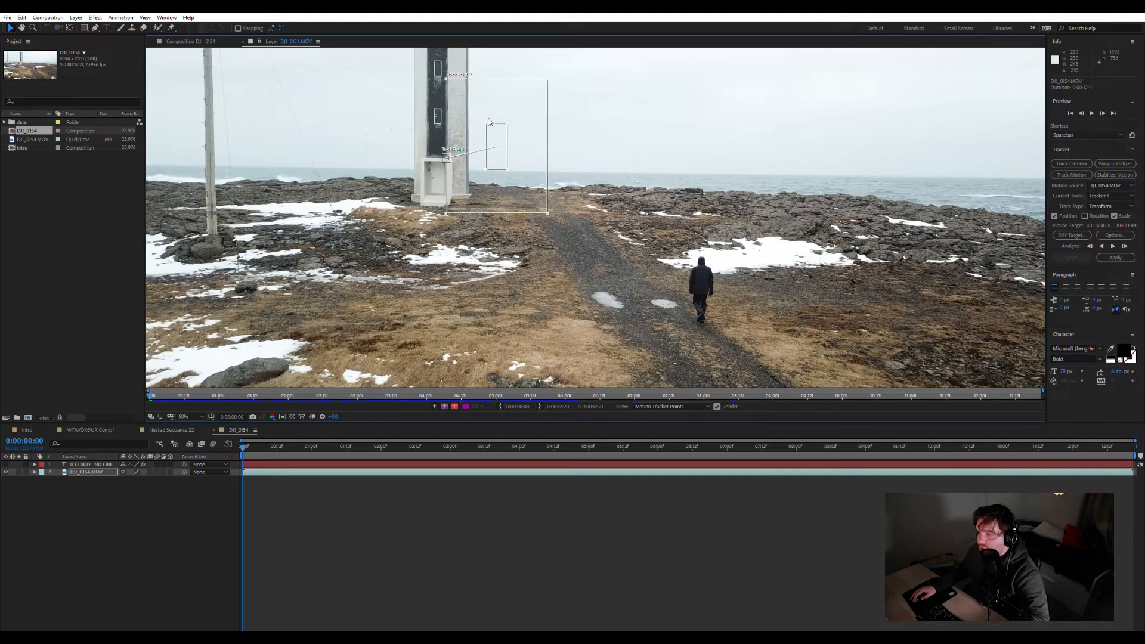
left_click_drag(496, 130, 437, 69)
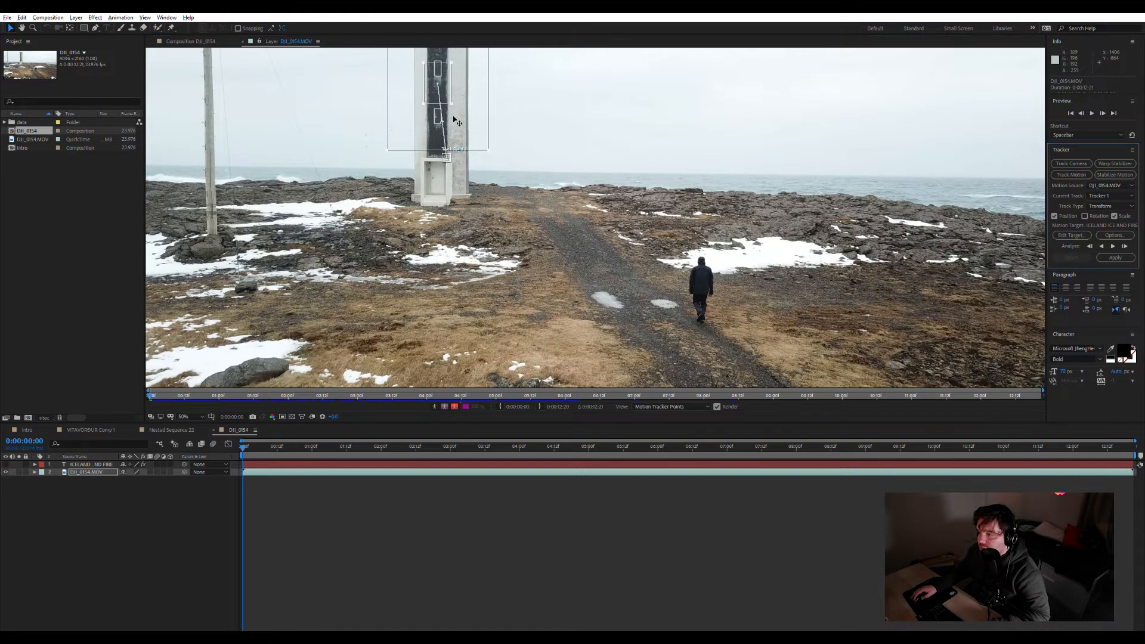
scroll(537, 137, "down", 1)
left_click_drag(521, 141, 519, 103)
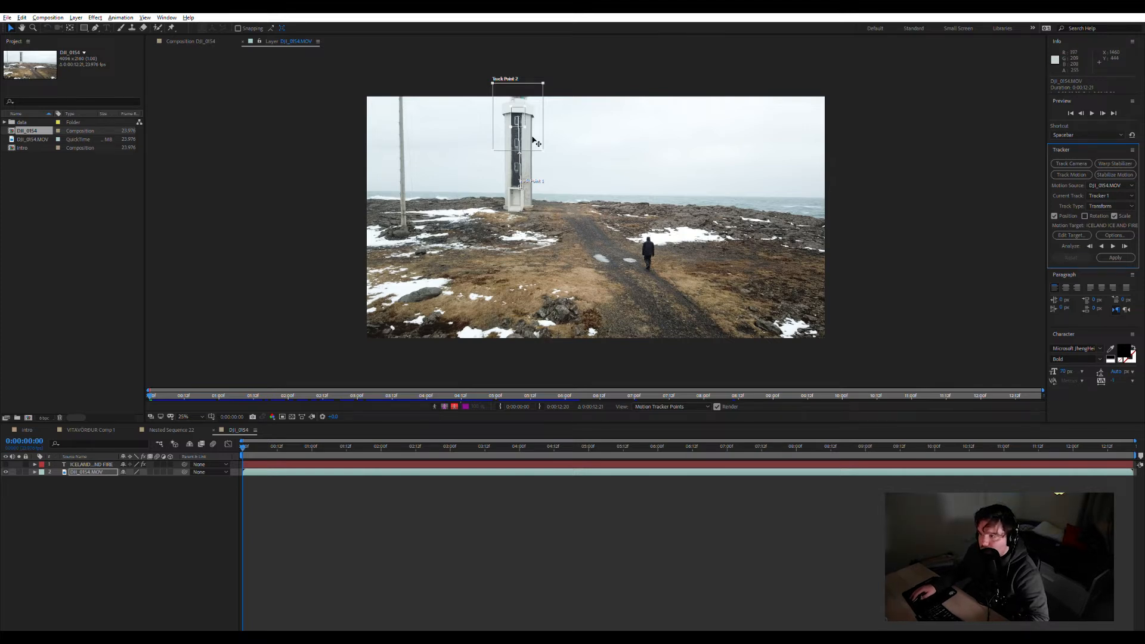
Shrink track point 2 and place it over the window near the top of the lighthouse.
left_click_drag(525, 102, 522, 108)
left_click_drag(545, 145, 532, 132)
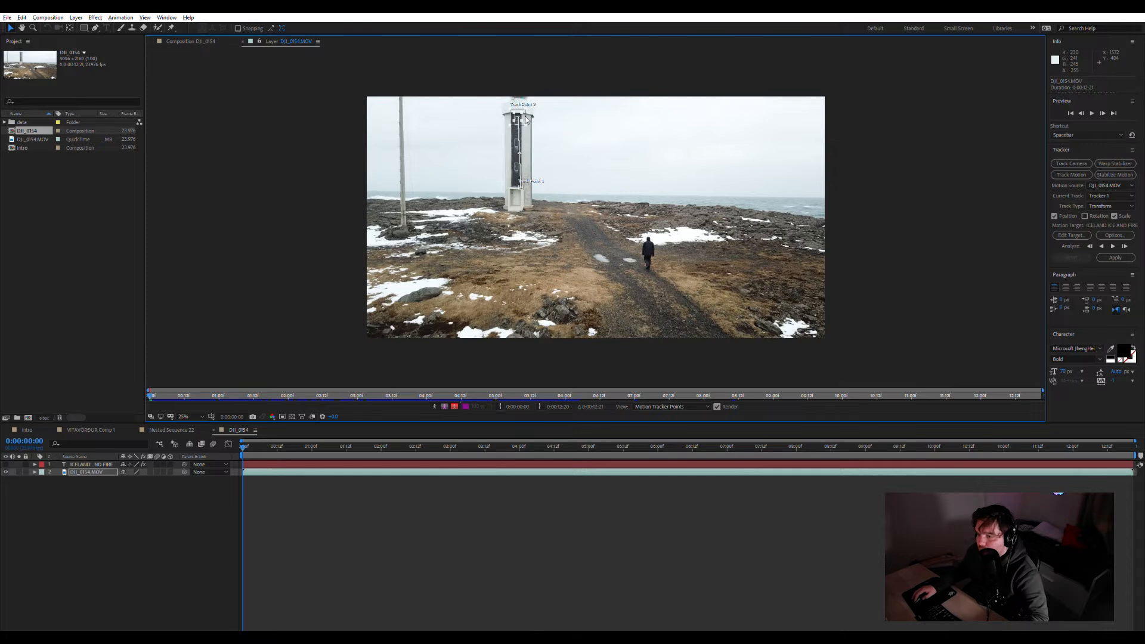
key("period")
left_click_drag(456, 162, 446, 123)
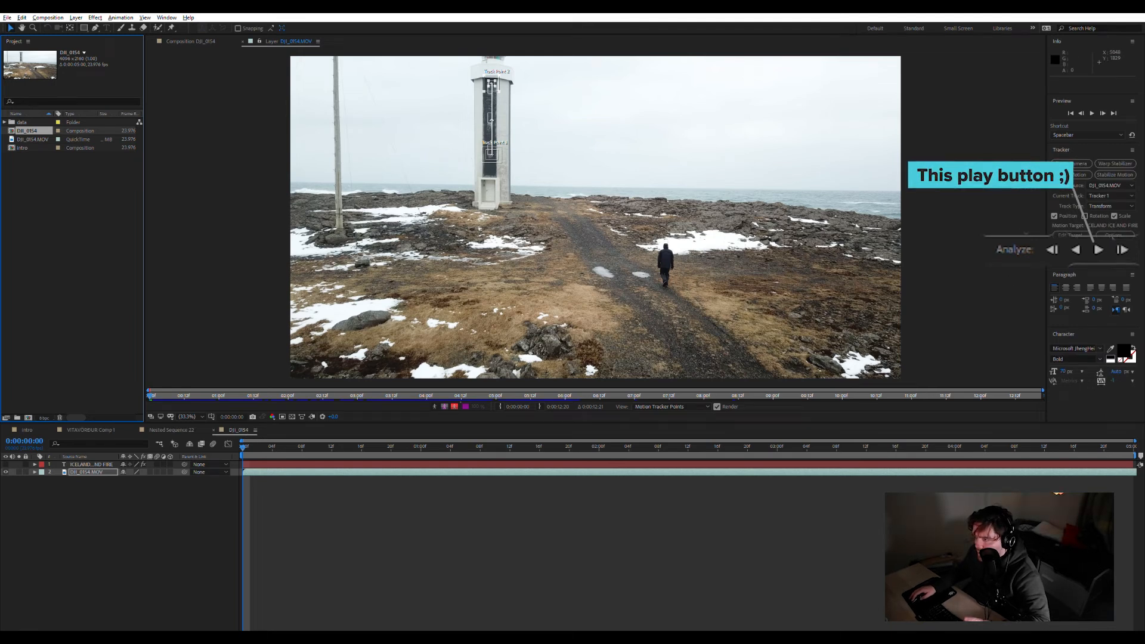
Analyze the motion track forward through the DJI_0154.MOV footage.
left_click(1113, 245)
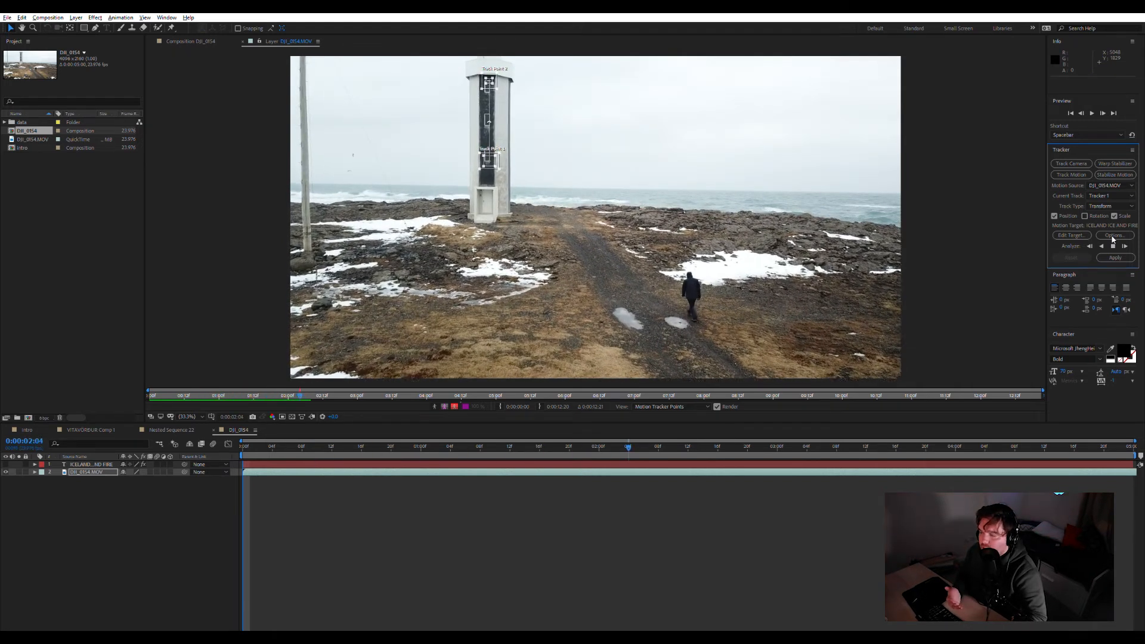
left_click(1113, 245)
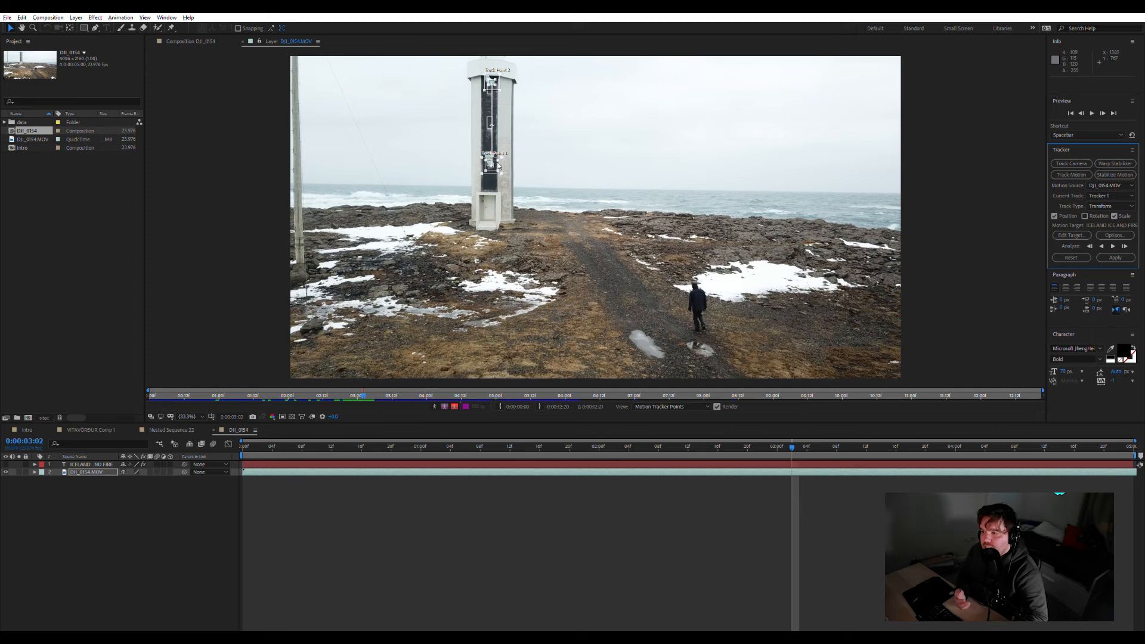
key("space")
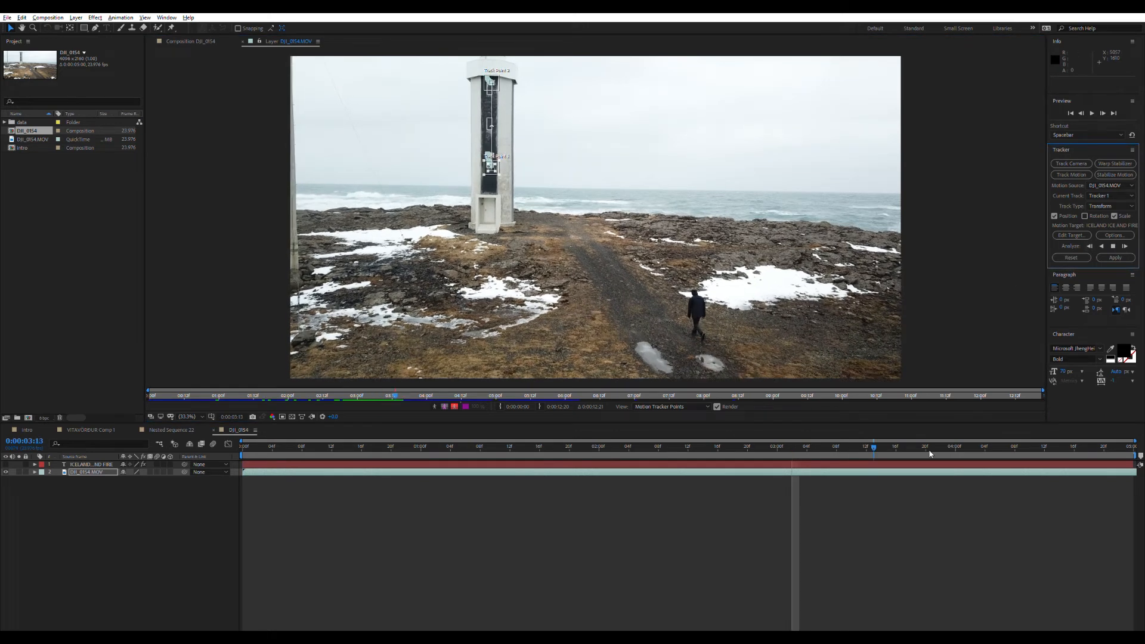
mouse_move(1133, 441)
left_mouse_down()
mouse_move(1122, 430)
mouse_move(1136, 432)
left_mouse_up()
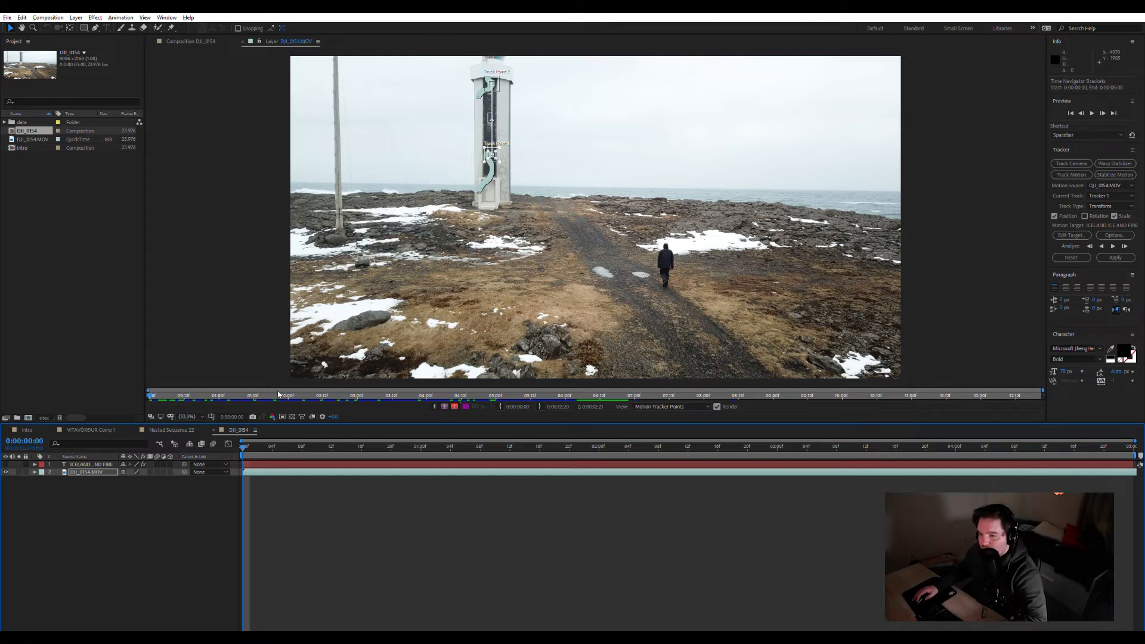
Create a null object in the DJI_0154 composition and rename it "Tracking".
right_click(96, 493)
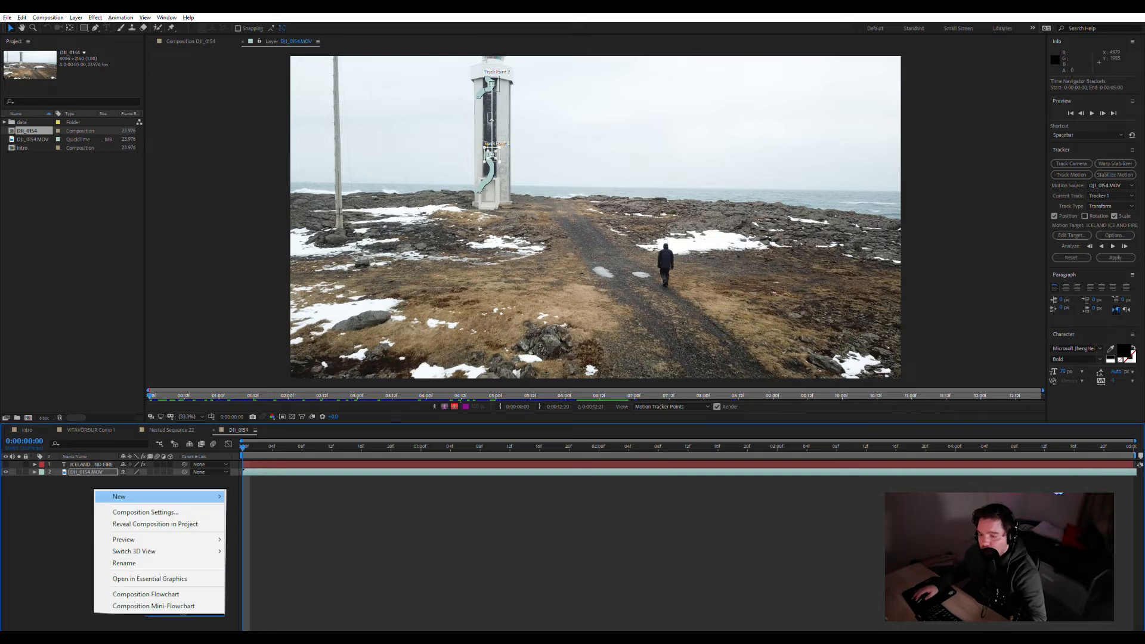
mouse_move(159, 496)
left_click(261, 559)
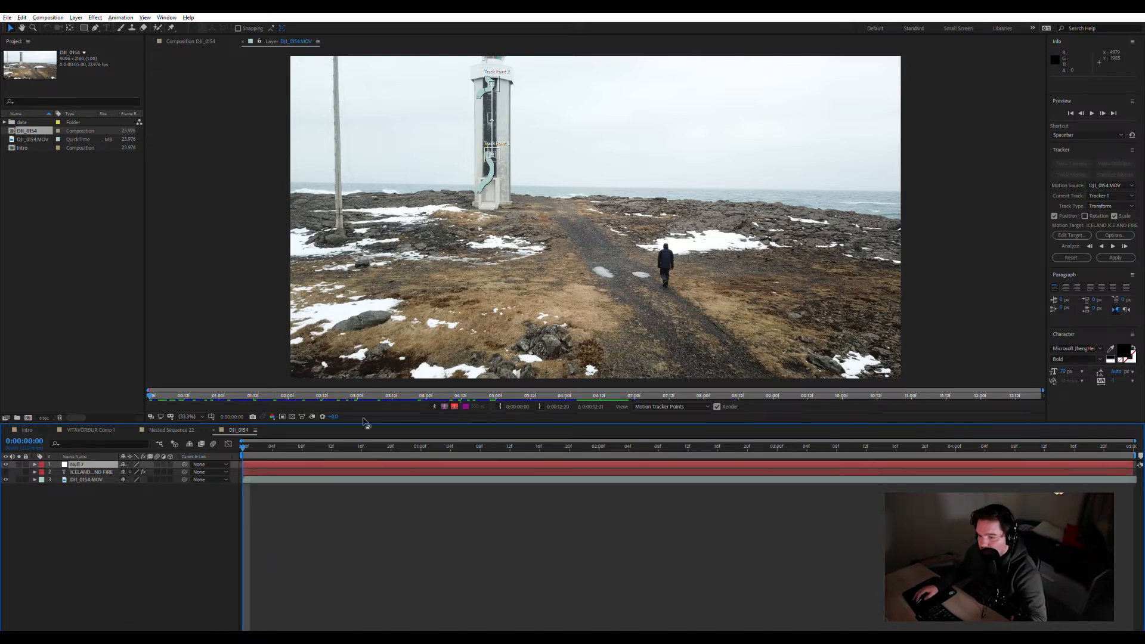
key("Return")
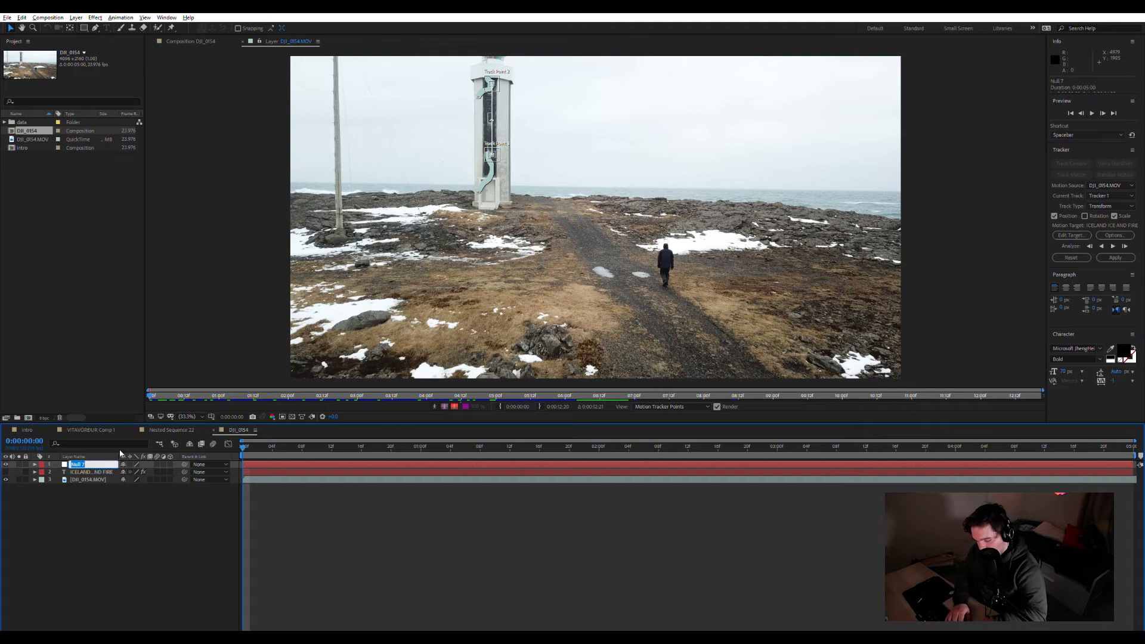
type("Trac")
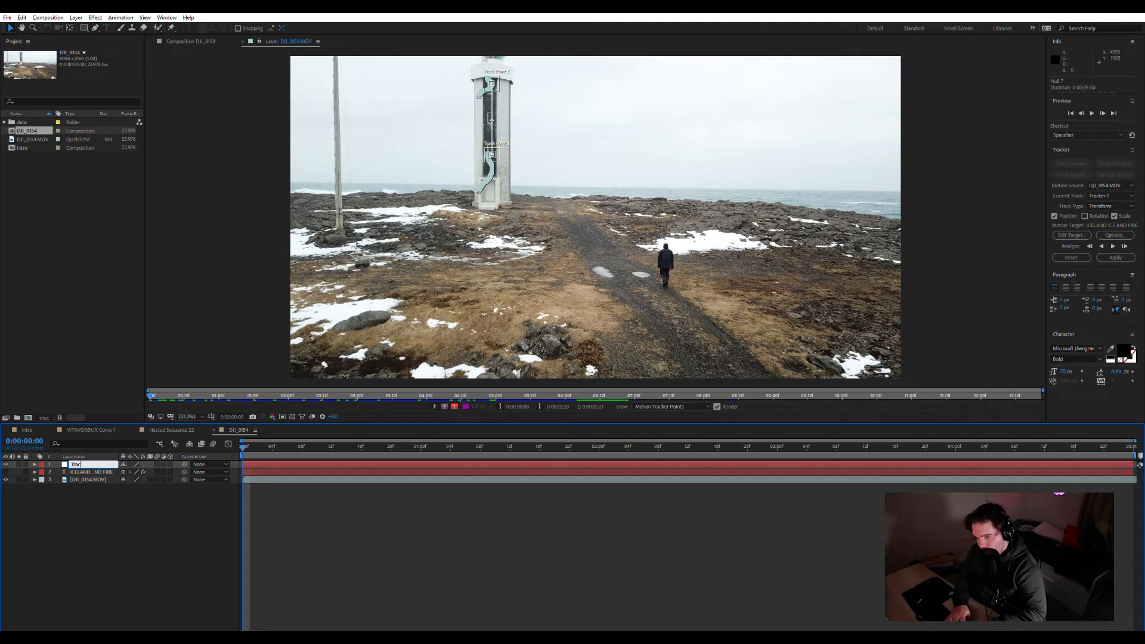
type("king")
key("Return")
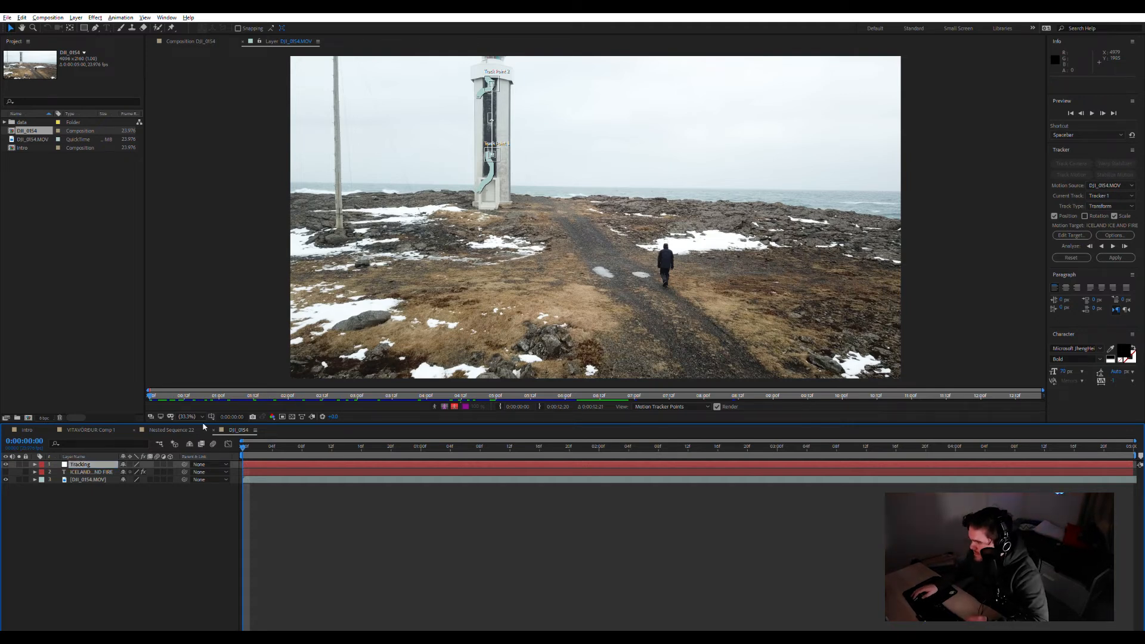
Set the Tracking null as the motion target and apply the tracking data to it.
left_click(1070, 235)
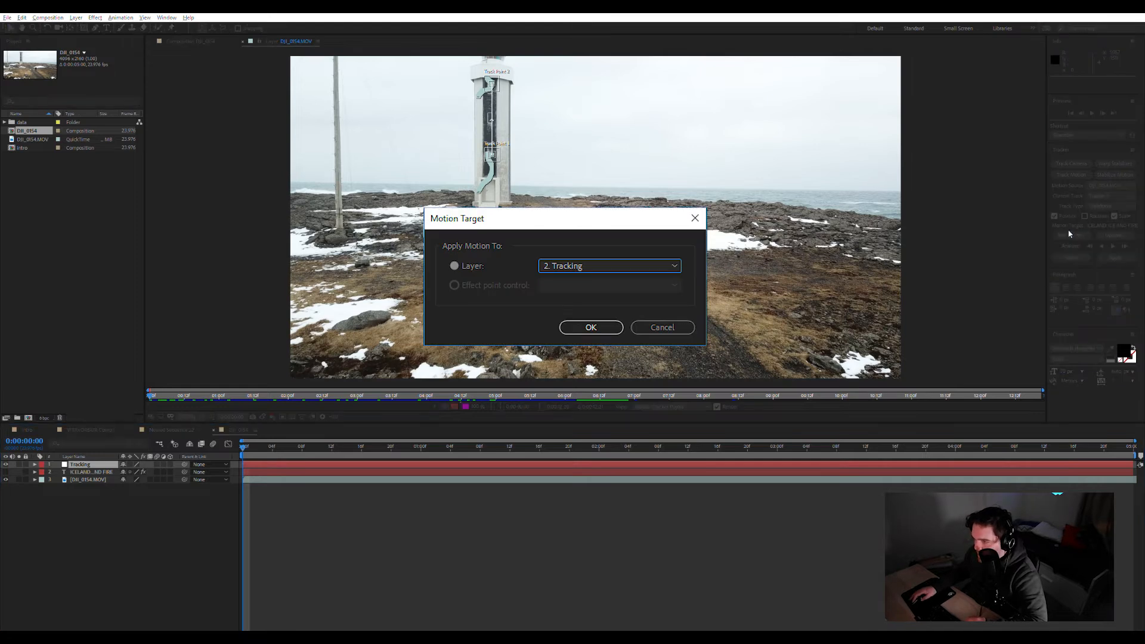
left_click(589, 327)
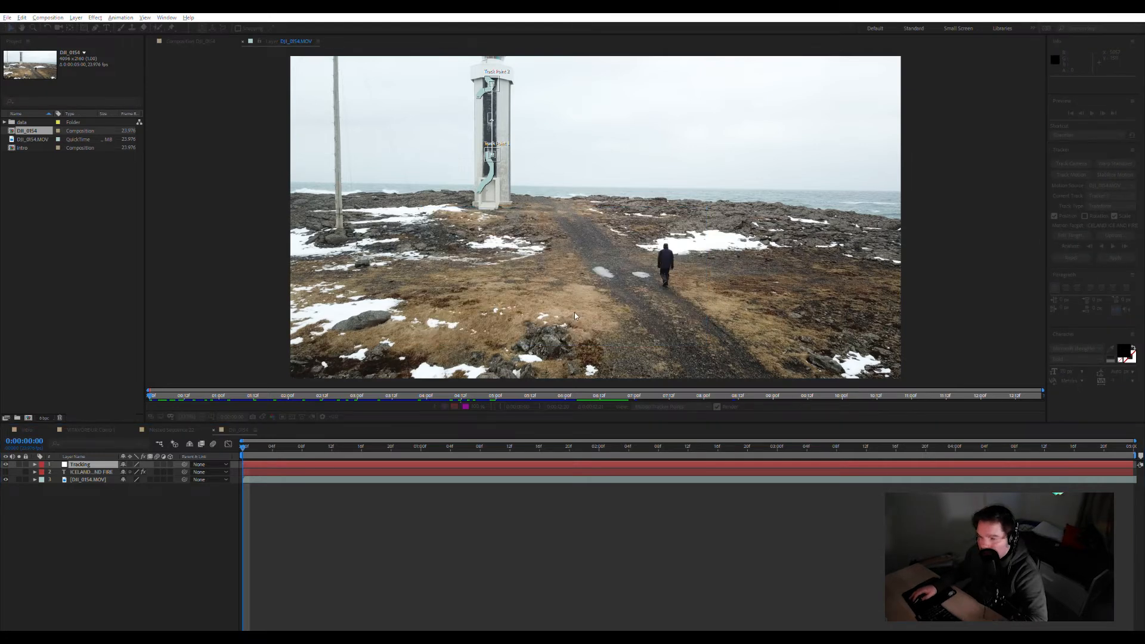
left_click(1115, 257)
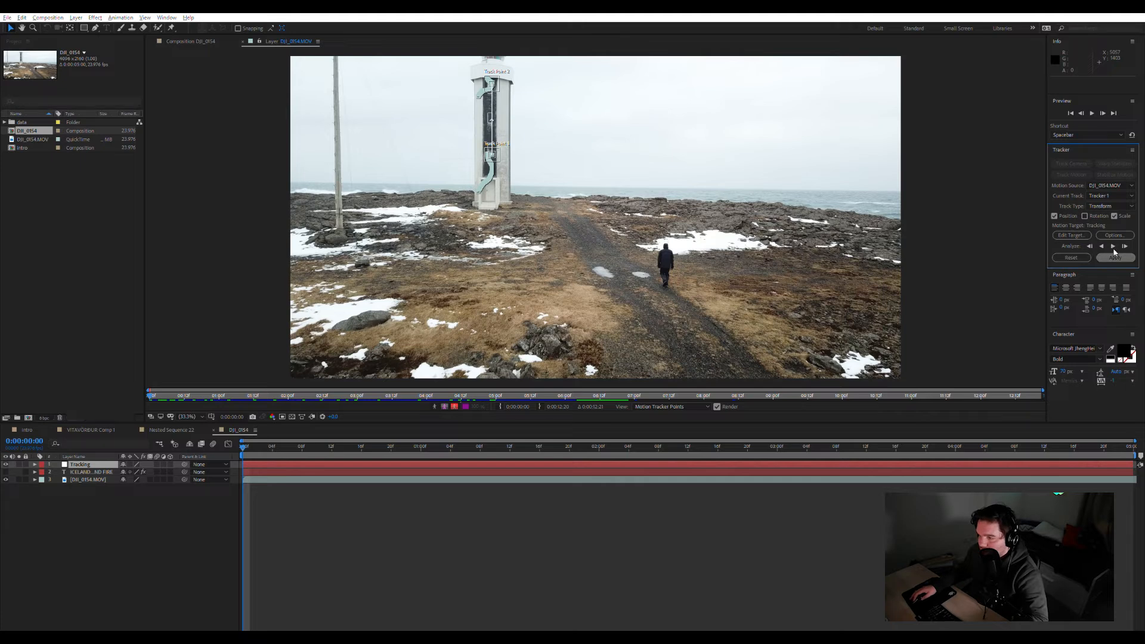
left_click(567, 328)
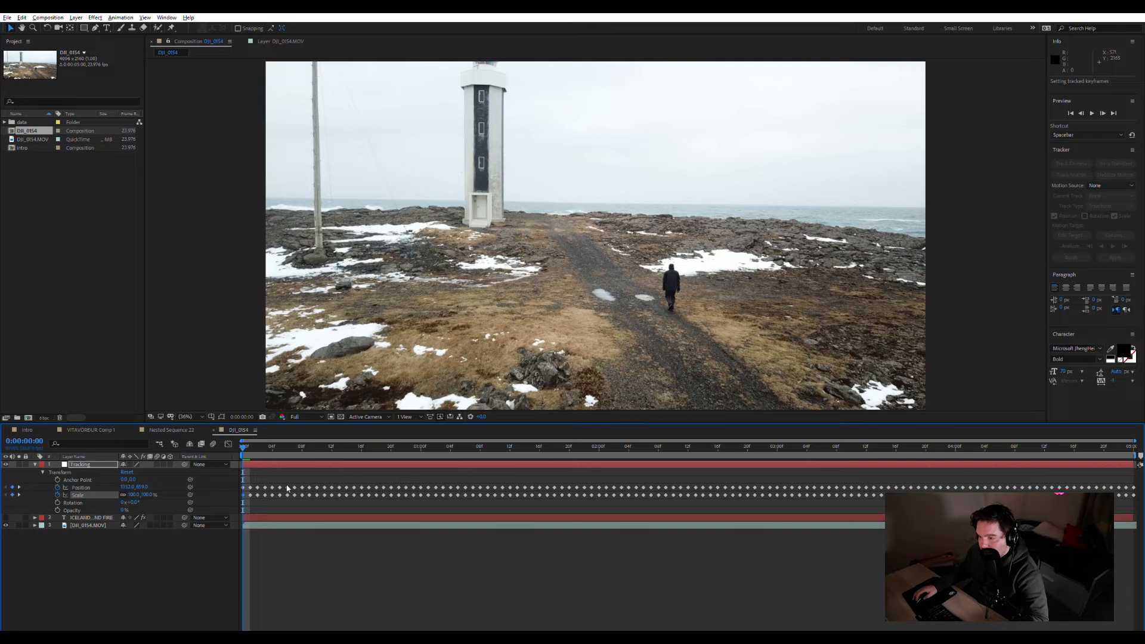
Move the title layer above the Tracking null, turn on its visibility, parent it to Tracking and preview the motion.
left_click_drag(316, 445, 413, 446)
left_click(89, 463)
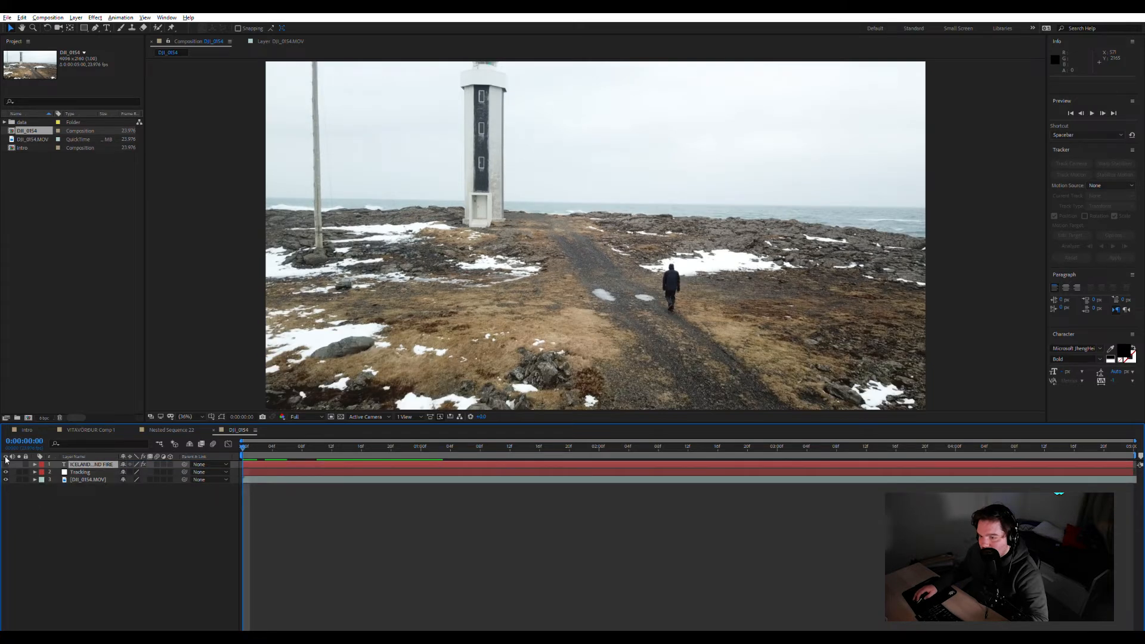
left_click(5, 463)
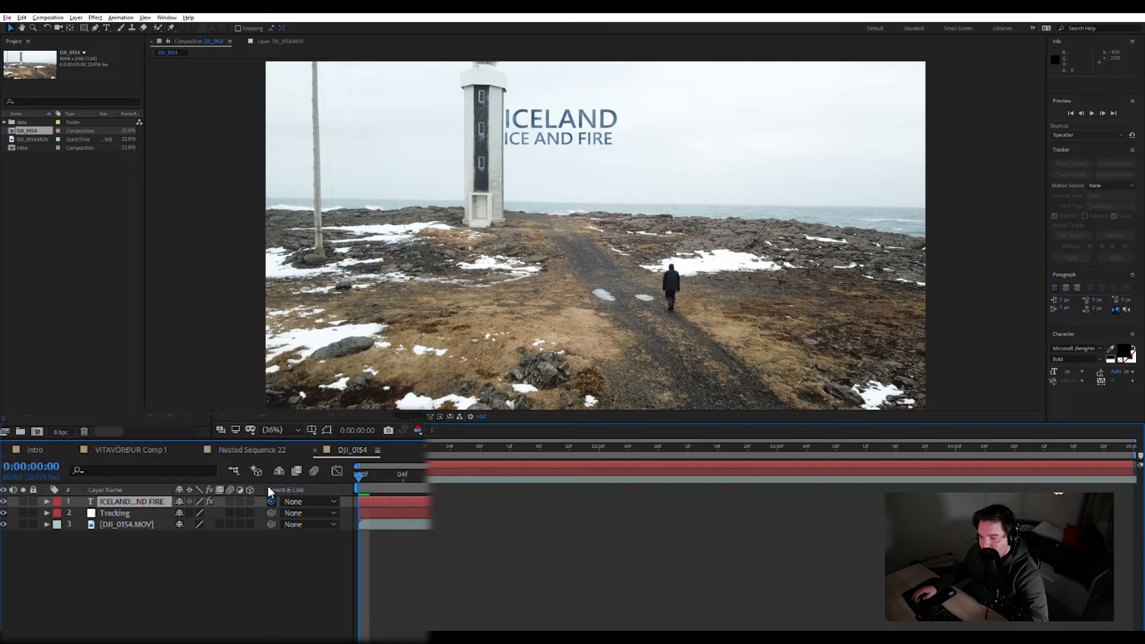
left_click_drag(271, 501, 112, 512)
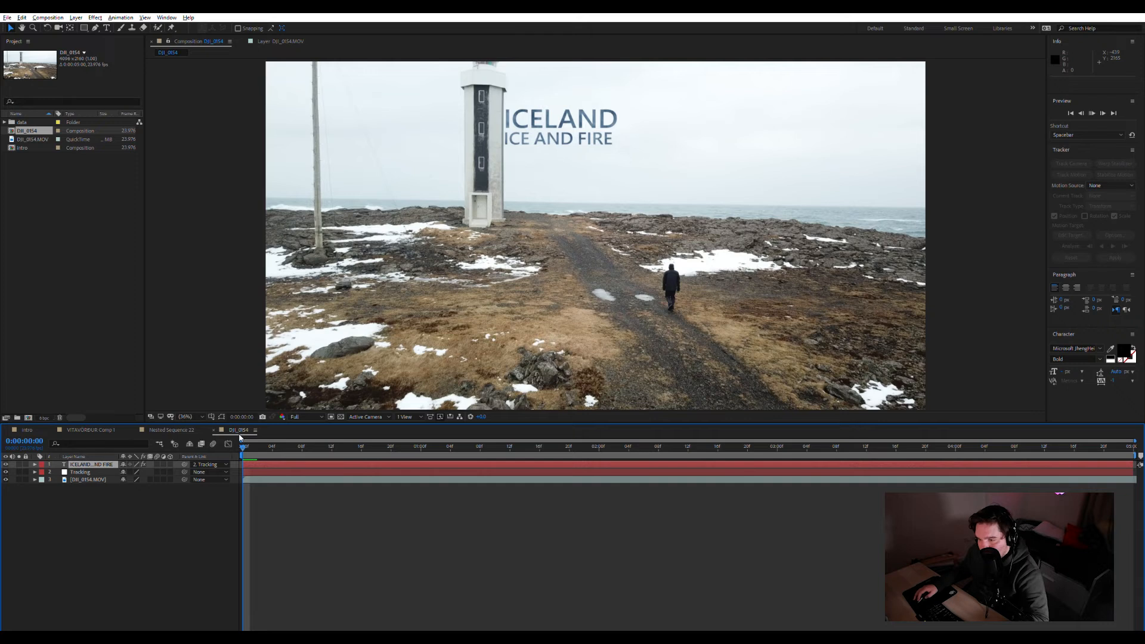
key("space")
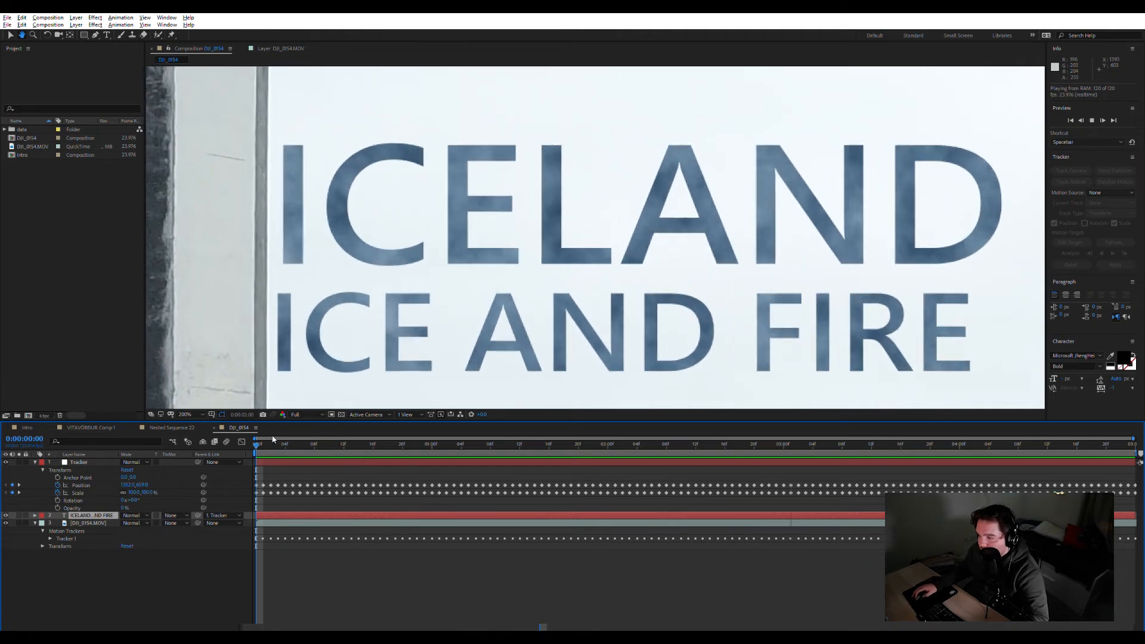
key("space")
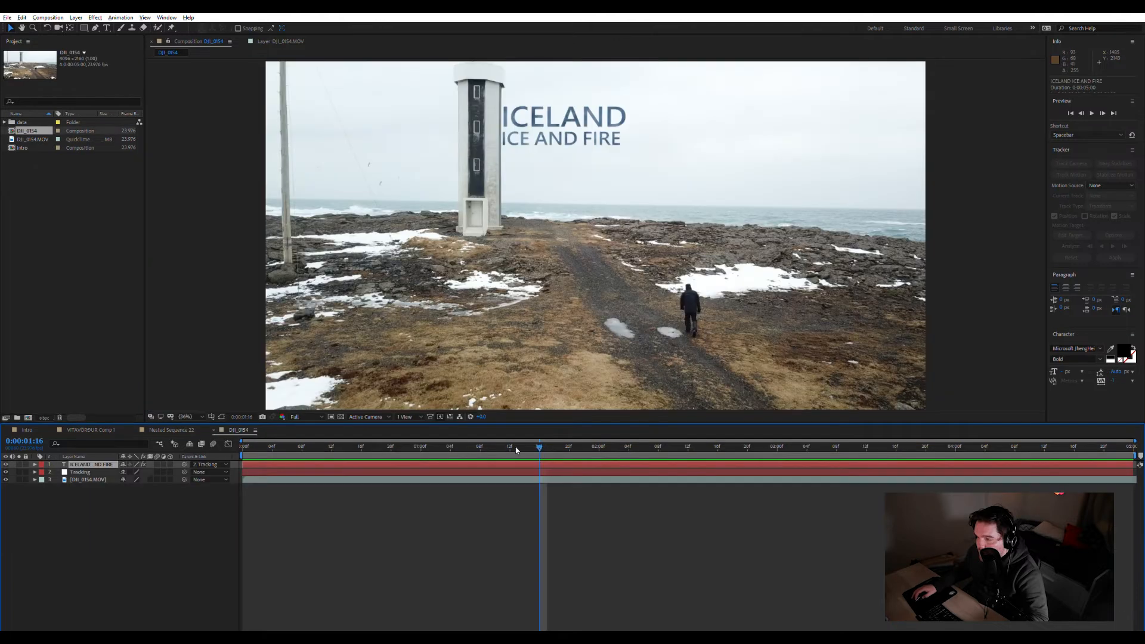
left_click_drag(539, 444, 399, 483)
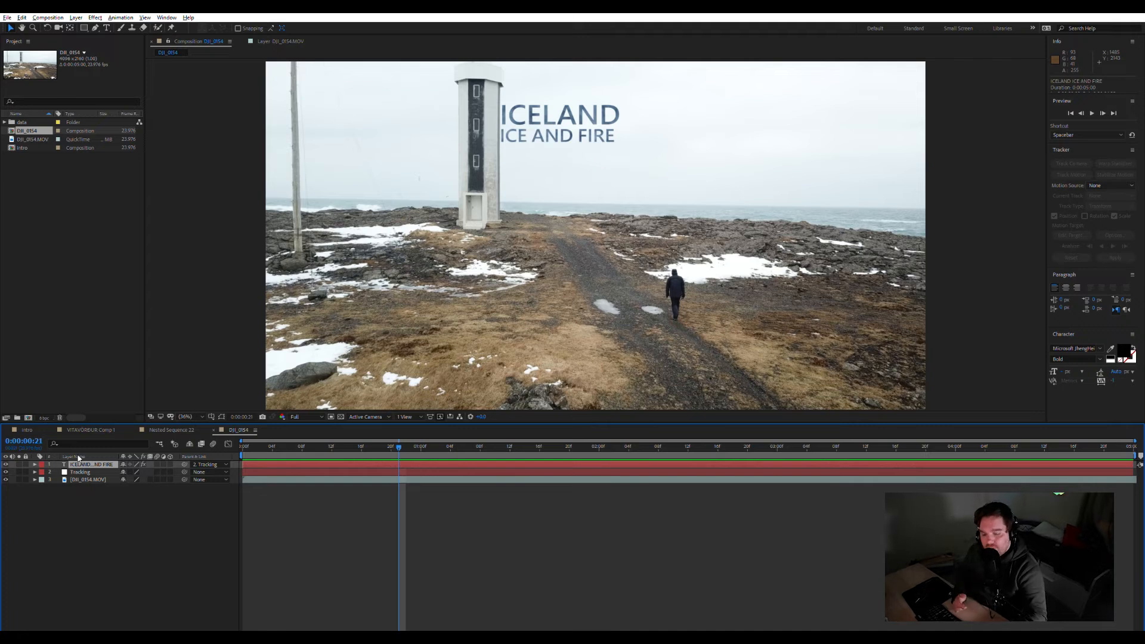
Pre-compose the title layer as "Text" and parent the new composition to the Tracking null.
key("ctrl+shift+c")
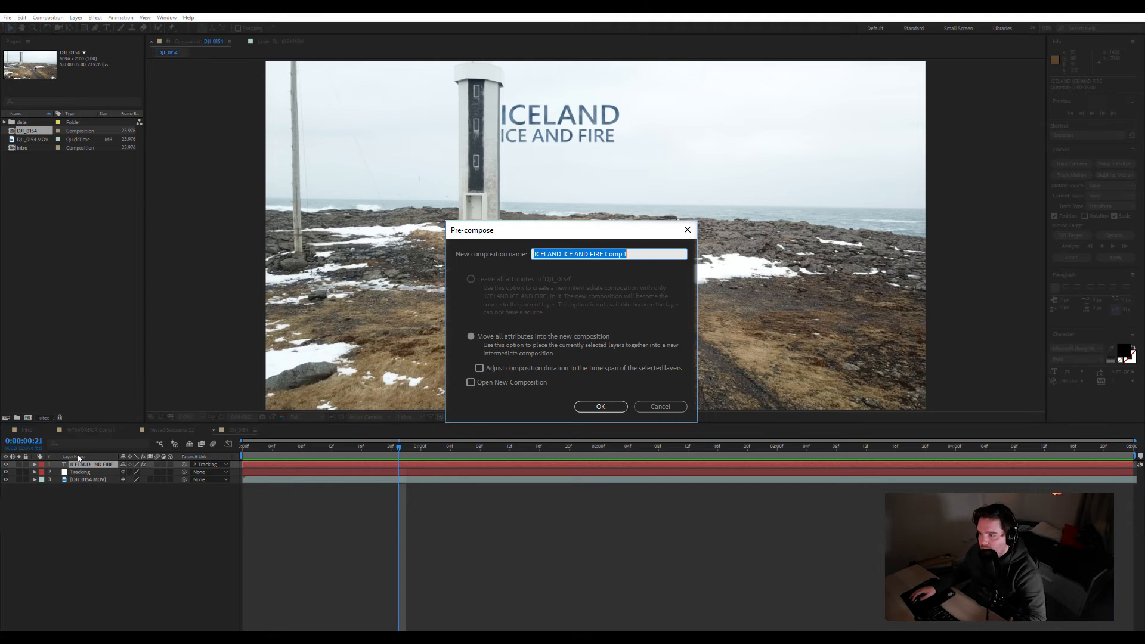
type("Text")
key("Return")
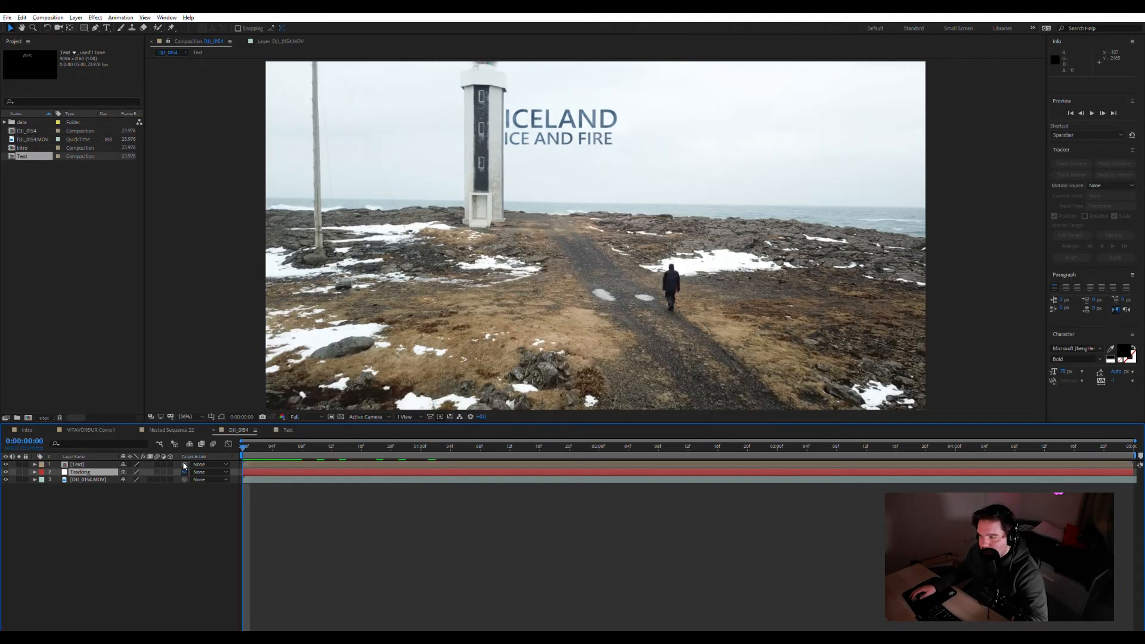
left_click_drag(185, 464, 103, 471)
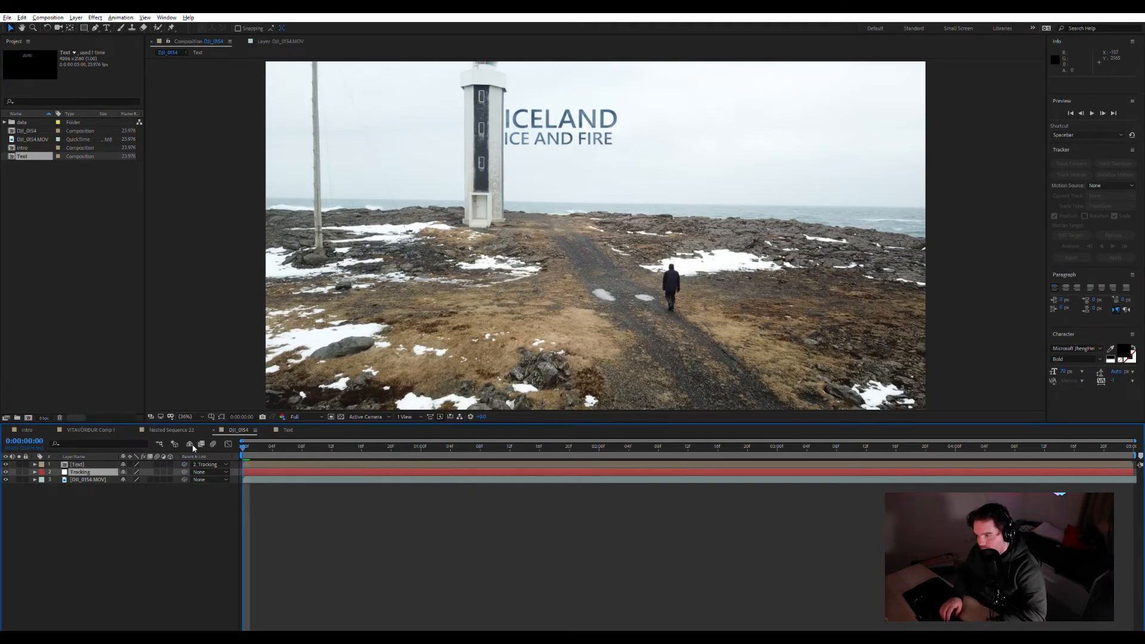
left_click_drag(244, 445, 163, 495)
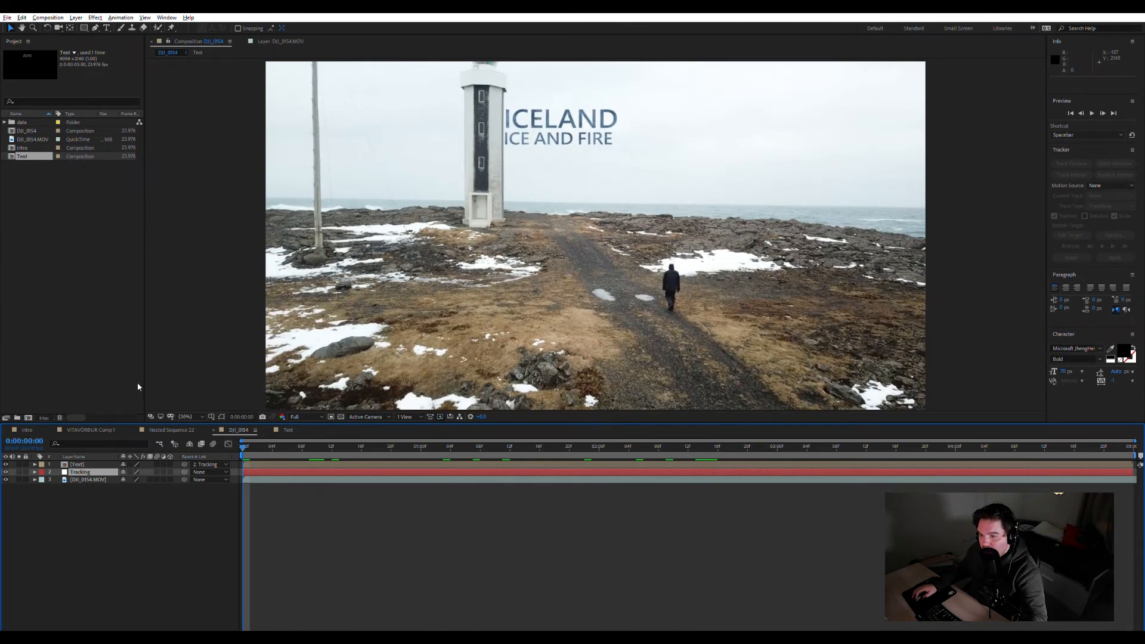
Open the pre-composed title composition ICELAND ICE AND FIRE Comp 1 and select its text layer.
key("ctrl+Up")
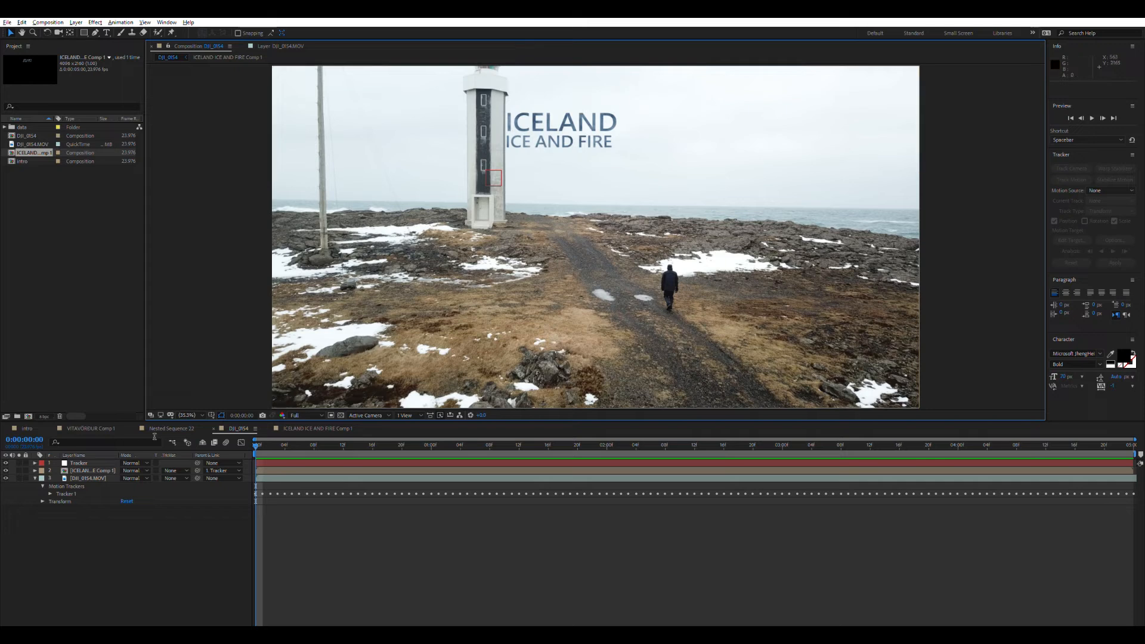
left_click(88, 470)
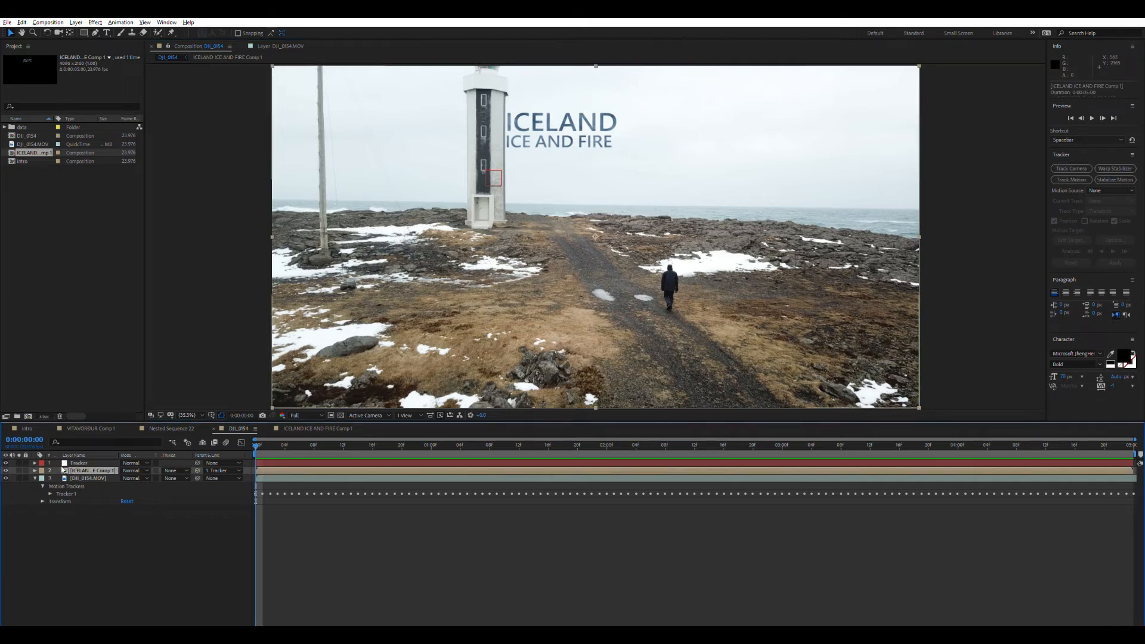
double_click(71, 464)
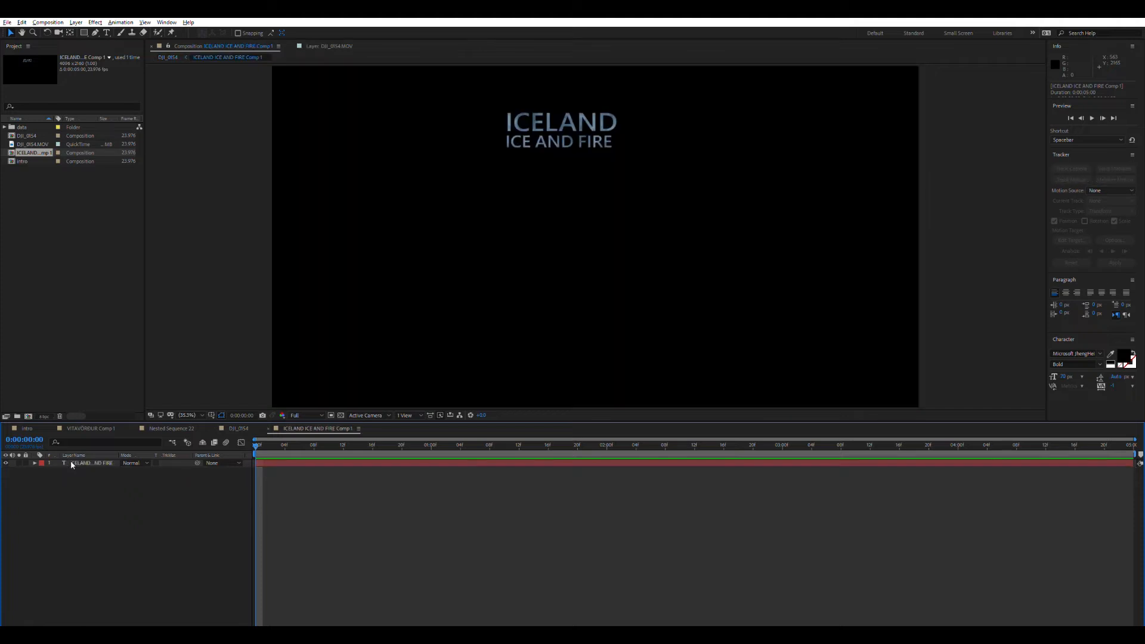
left_click(535, 121)
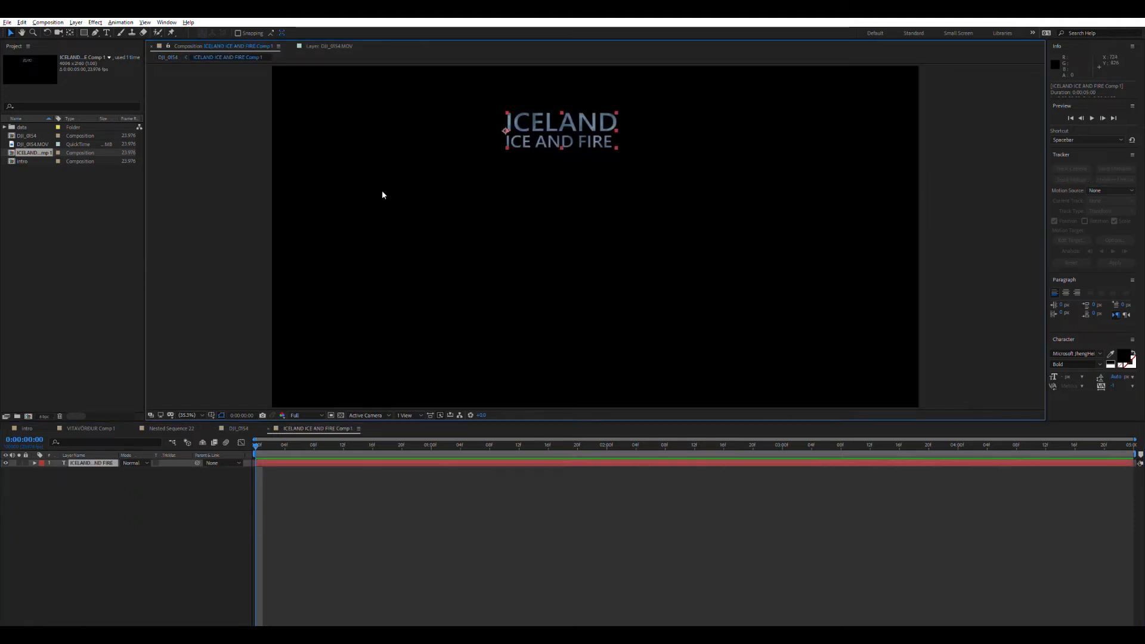
left_click(99, 460)
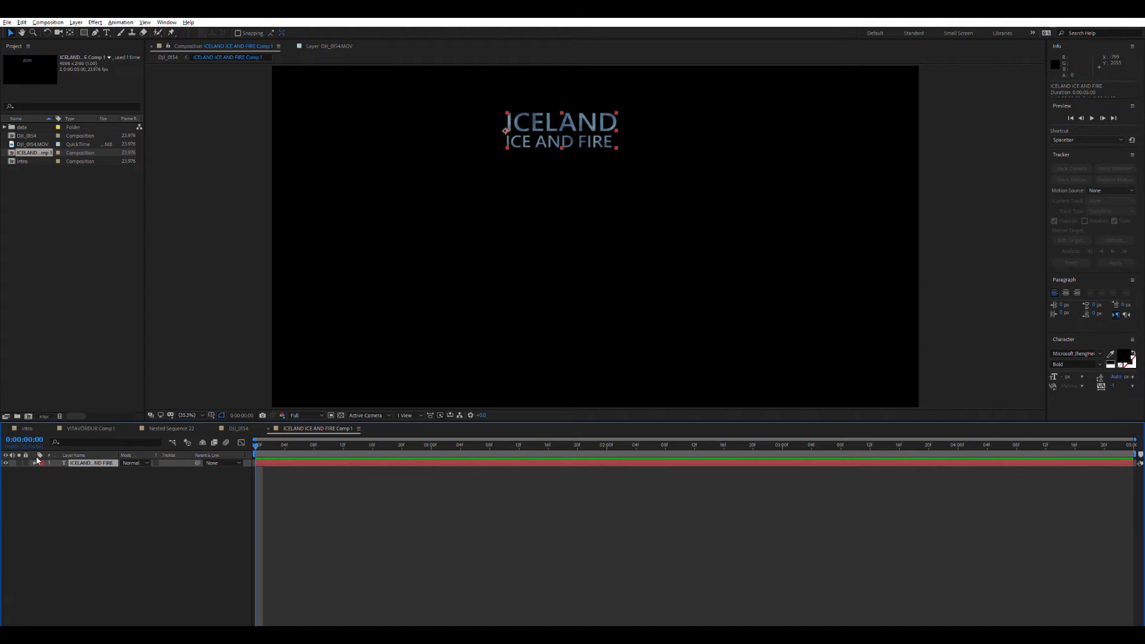
Add an Opacity text animator to the title text layer.
left_click(35, 463)
left_click(187, 471)
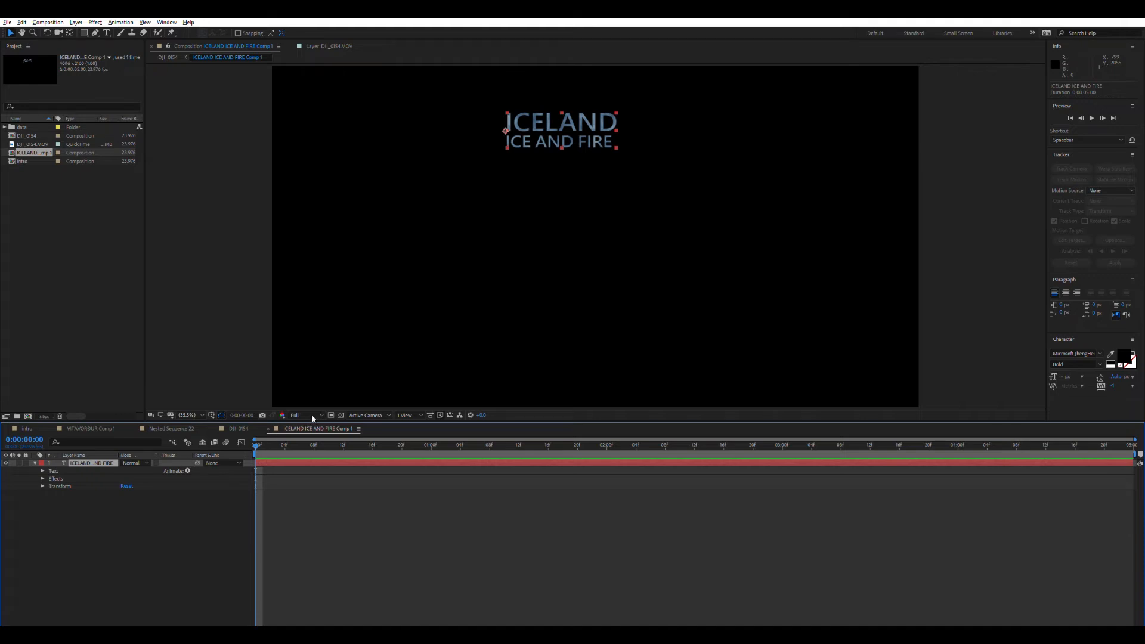
left_click(249, 341)
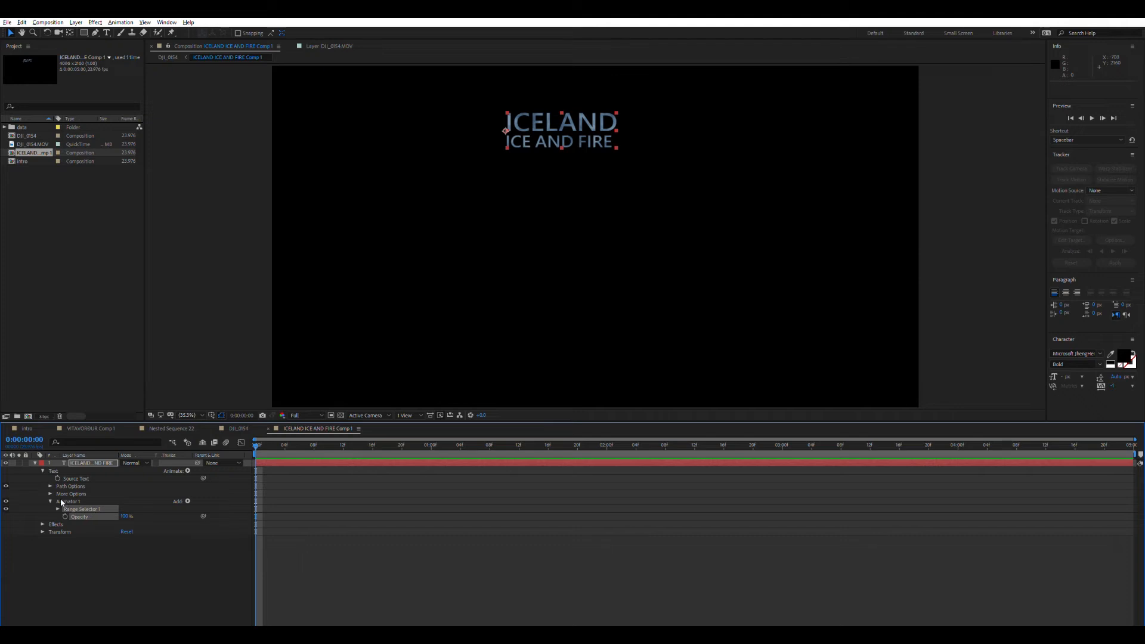
Set the text animator's opacity to 0% and try out the Range Selector's Start value.
left_click(58, 508)
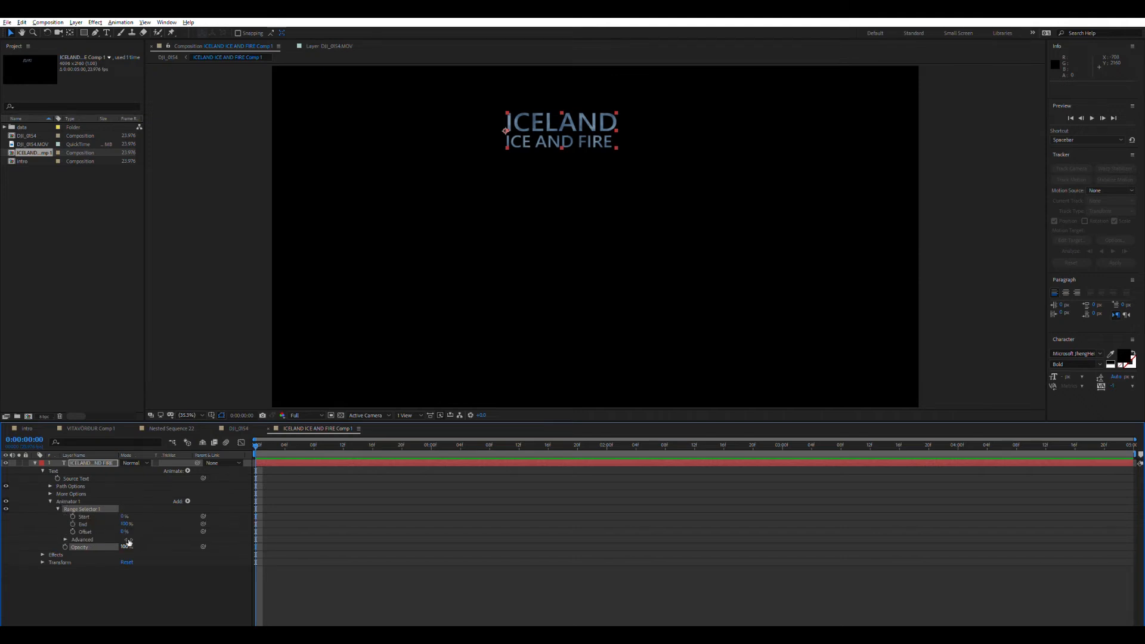
left_click(128, 543)
type("0")
key("Return")
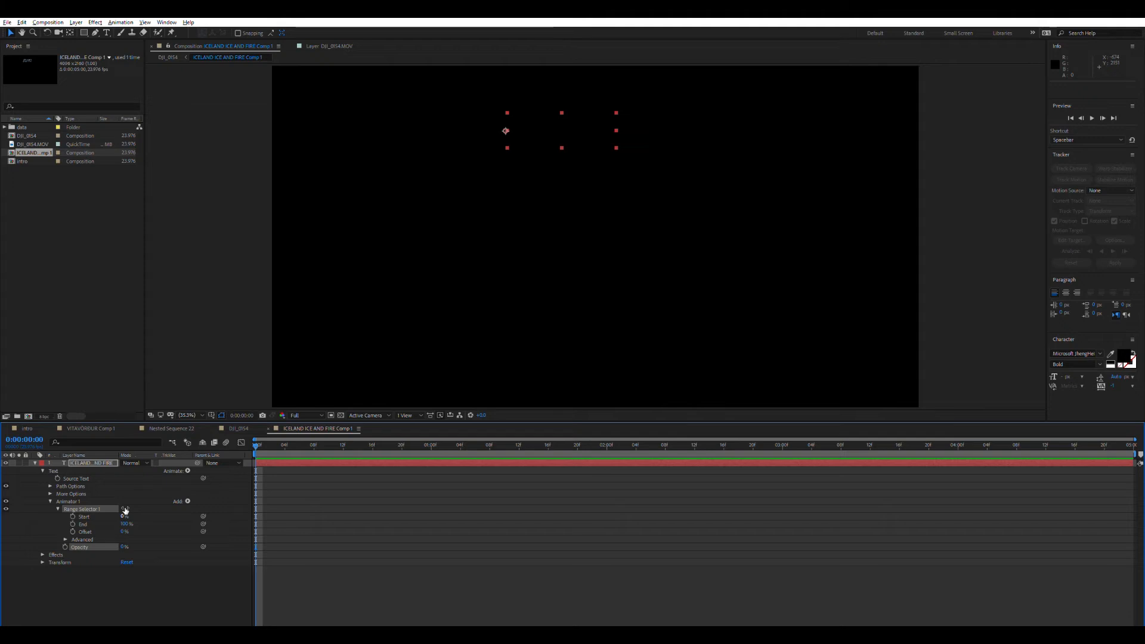
mouse_move(125, 516)
left_mouse_down()
mouse_move(197, 509)
mouse_move(137, 507)
left_mouse_up()
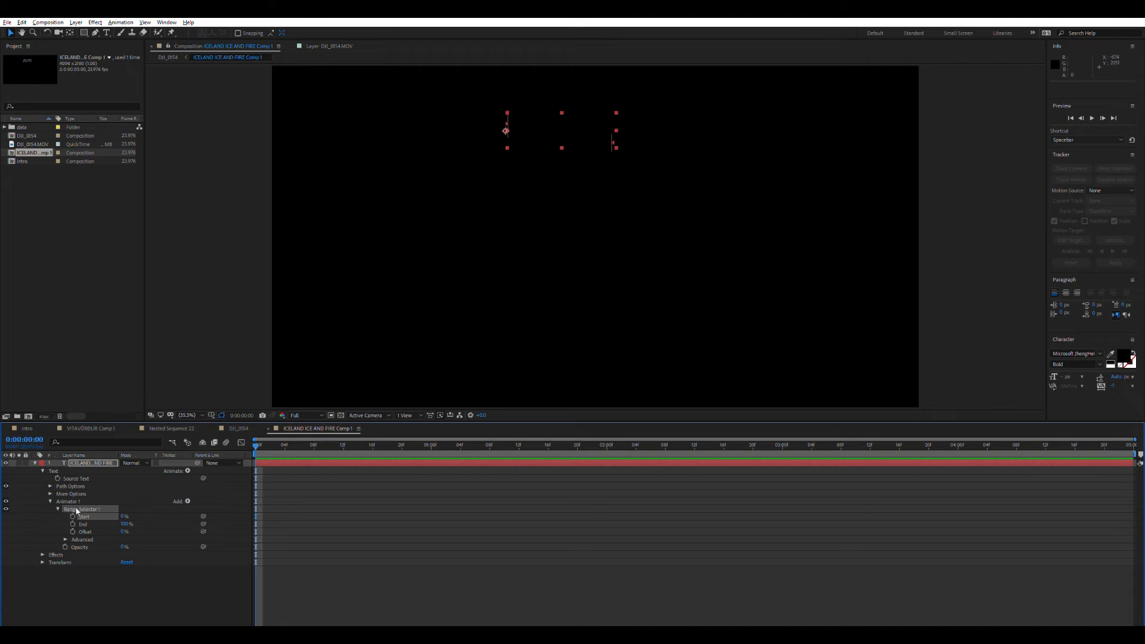
Keyframe the Range Selector's Start from 0% at the first frame to 100% at 0:00:00:16 and preview the text reveal.
left_click(72, 516)
key("space")
left_click_drag(371, 442, 373, 441)
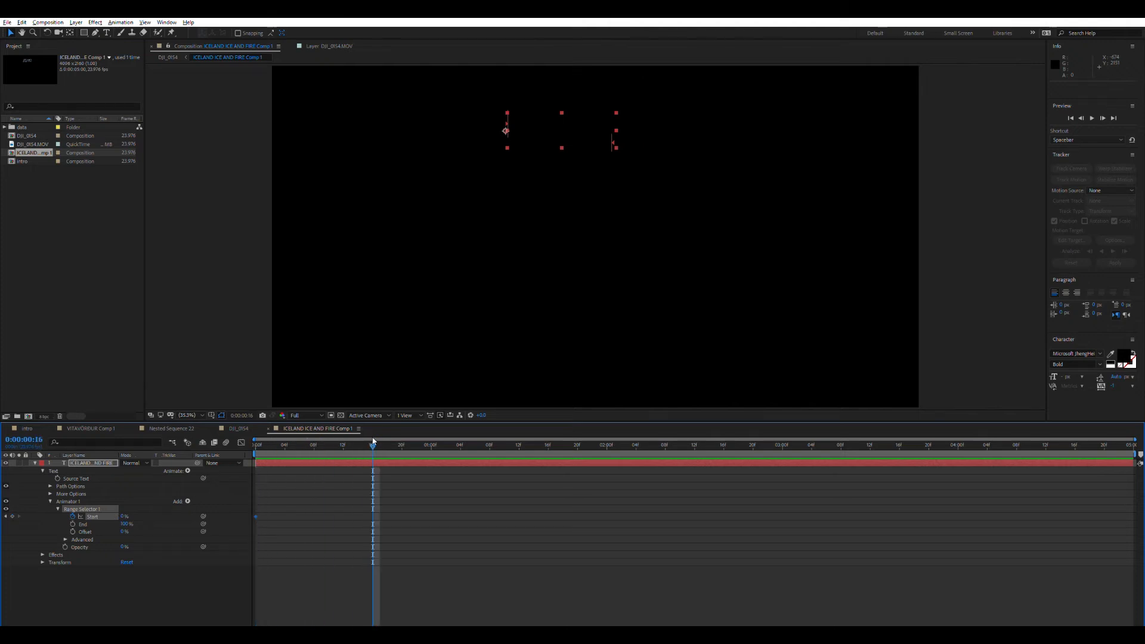
left_click(124, 517)
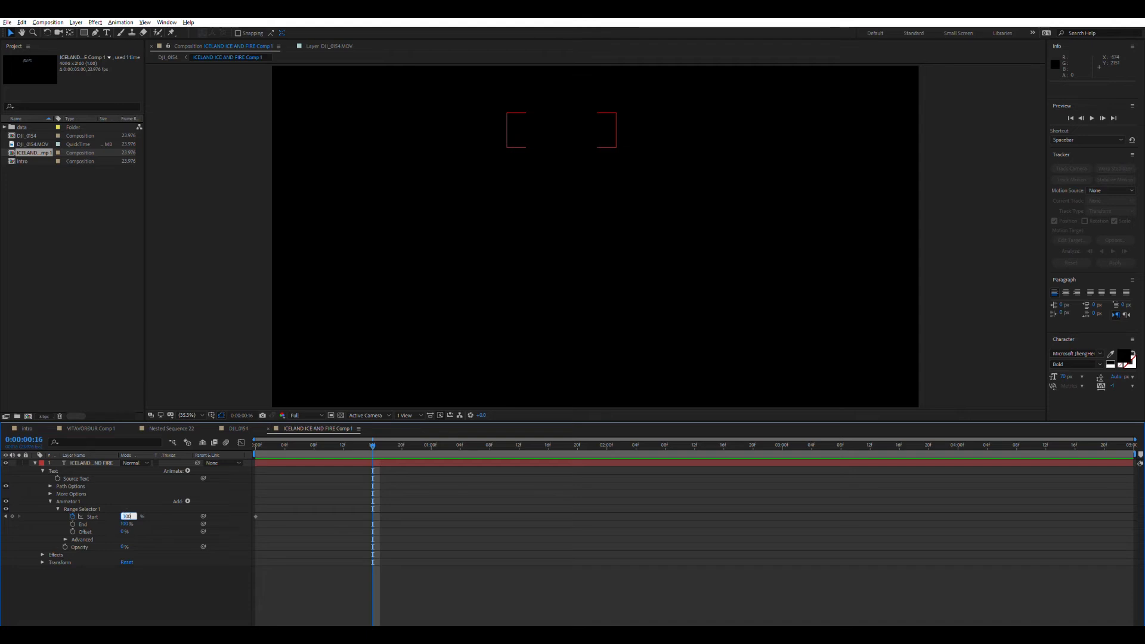
key("Return")
key("Home")
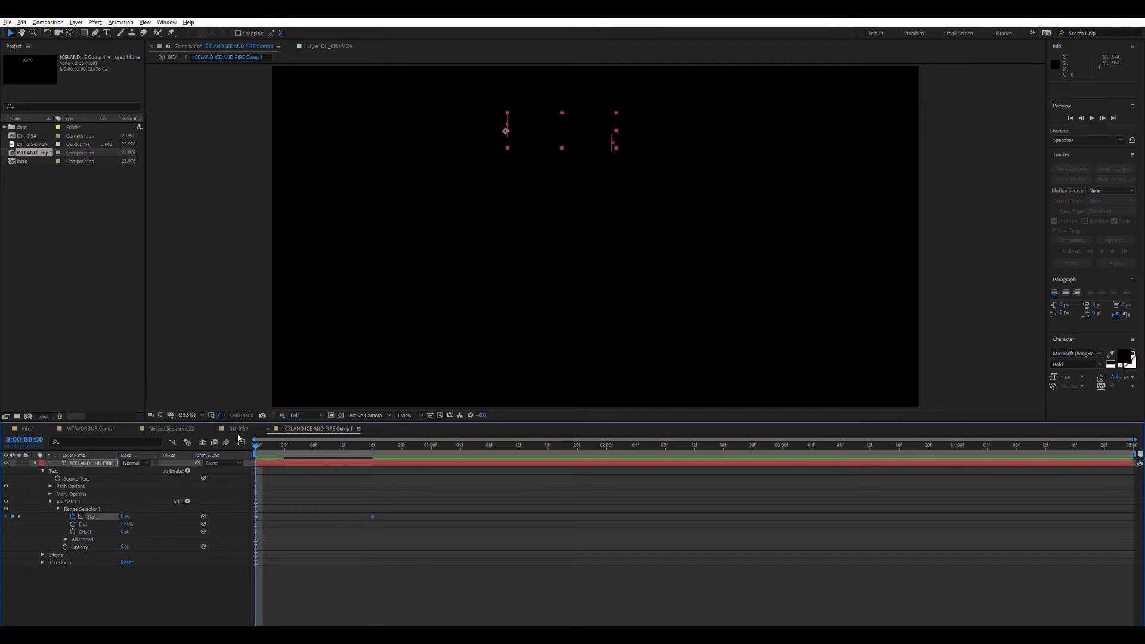
key("space")
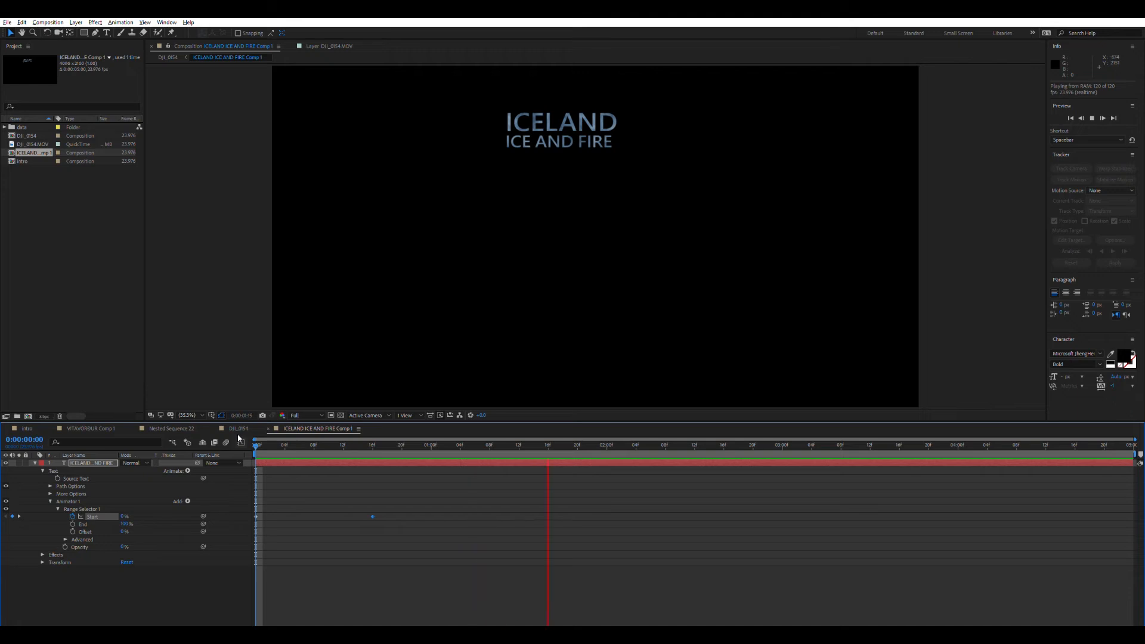
key("space")
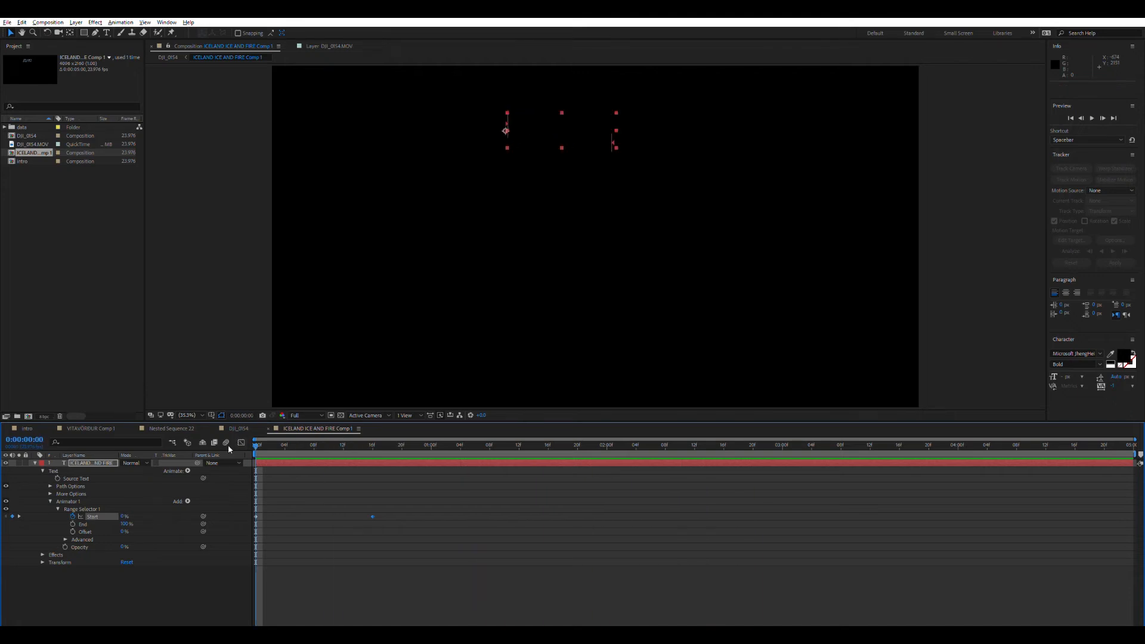
key("space")
Add a Position property to Animator 1, offset the hidden letters horizontally to the left, and preview the slide-in.
left_click(249, 303)
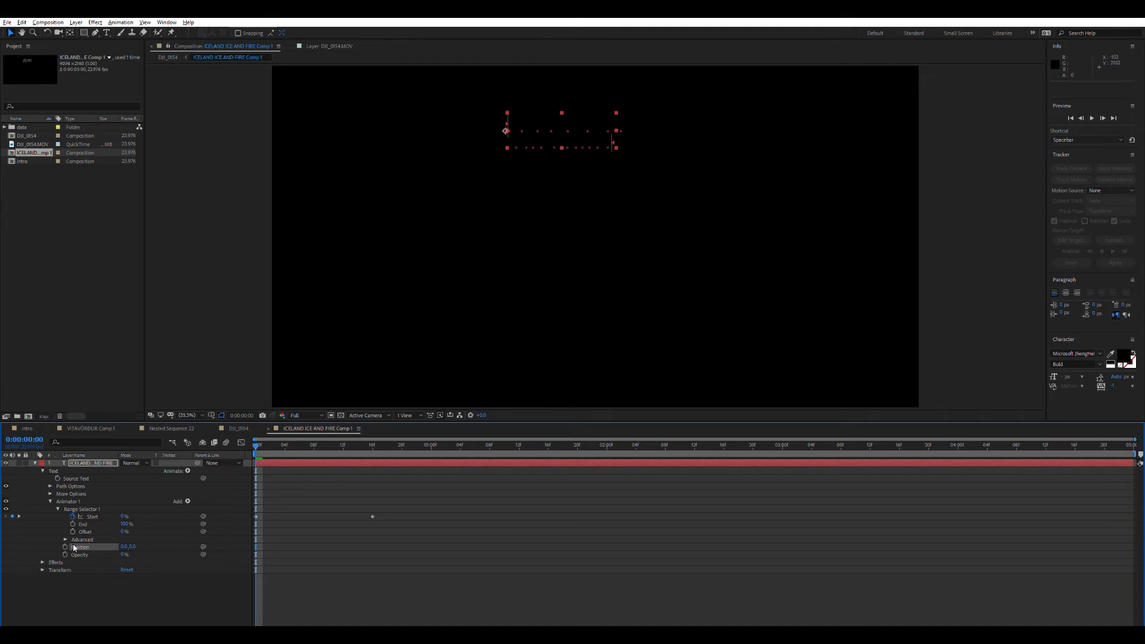
left_click_drag(123, 546, 12, 547)
left_click_drag(257, 437, 264, 459)
key("space")
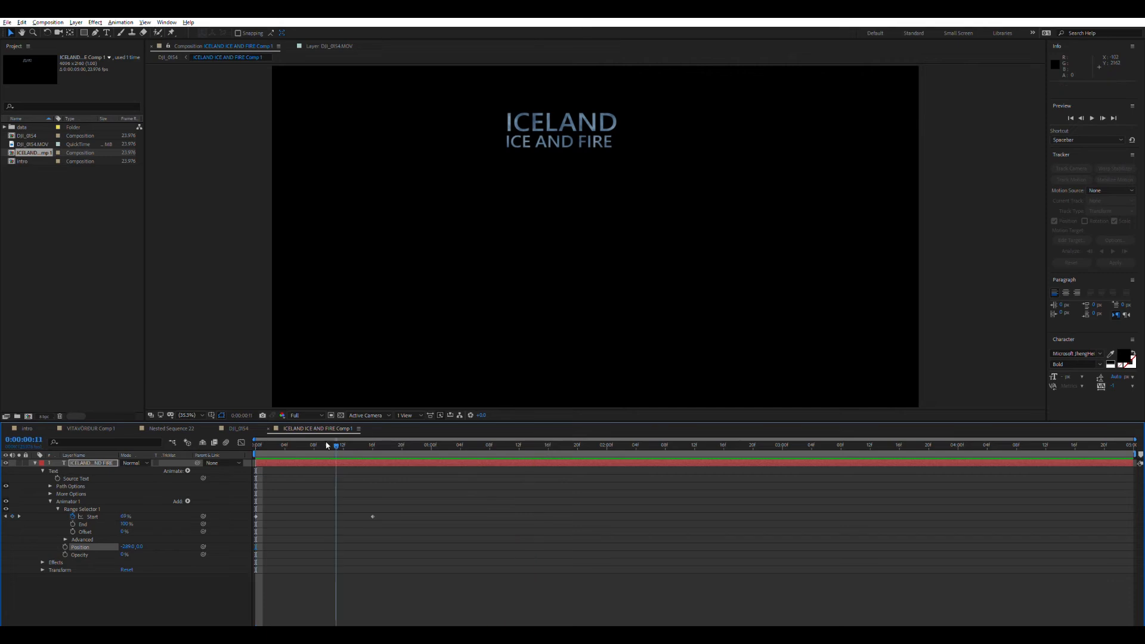
key("space")
key("space")
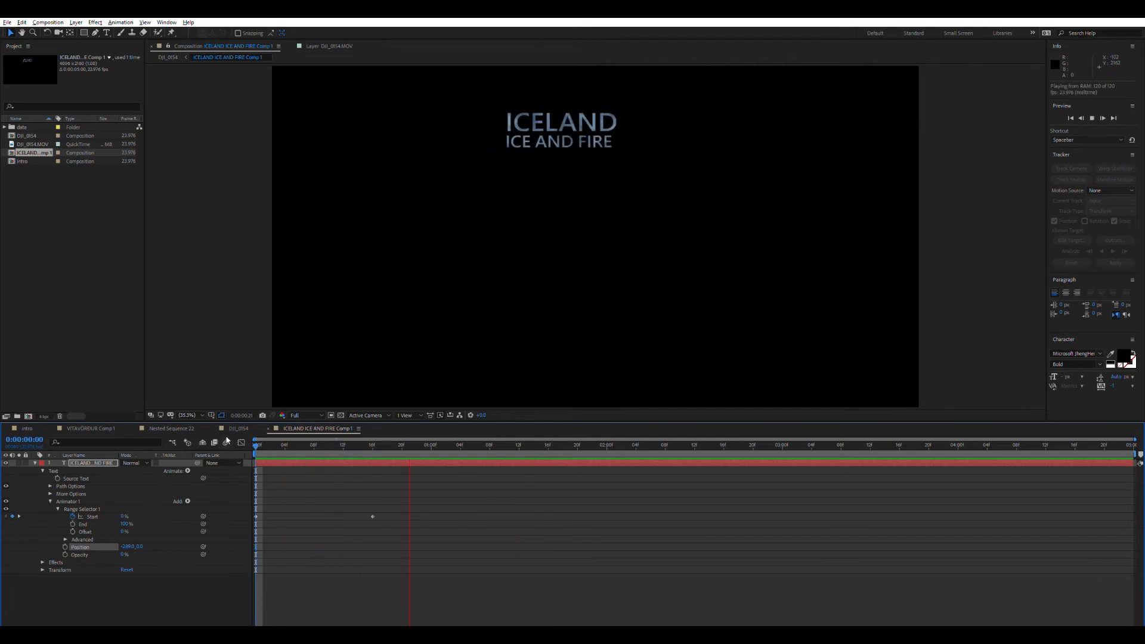
key("space")
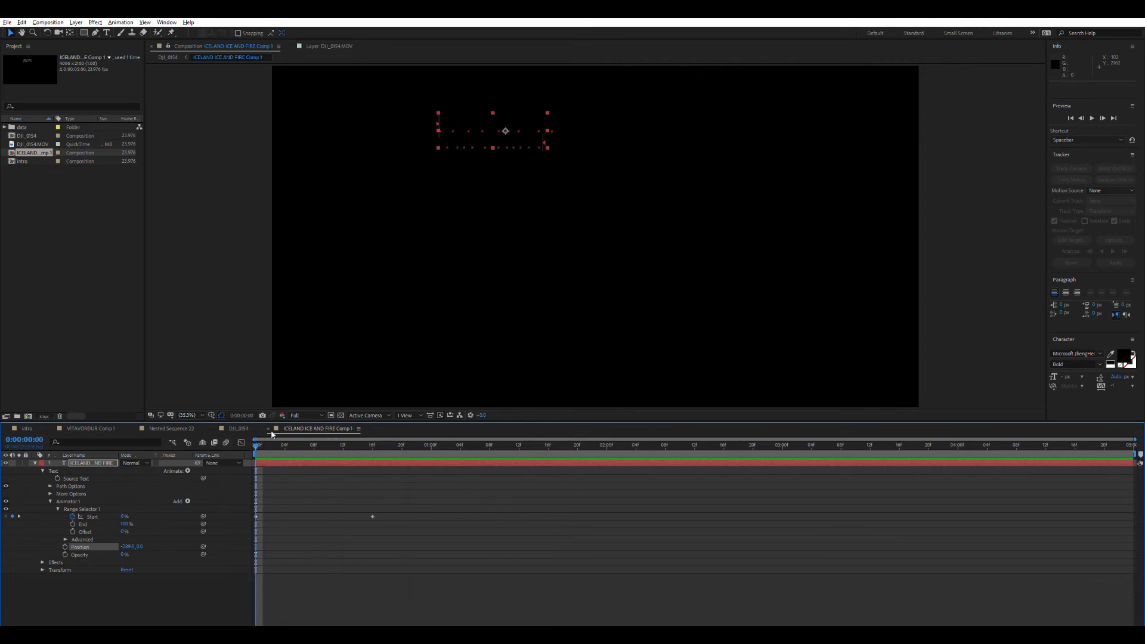
Return to the DJI_0154 composition and preview the title reveal over the lighthouse footage.
left_click(168, 58)
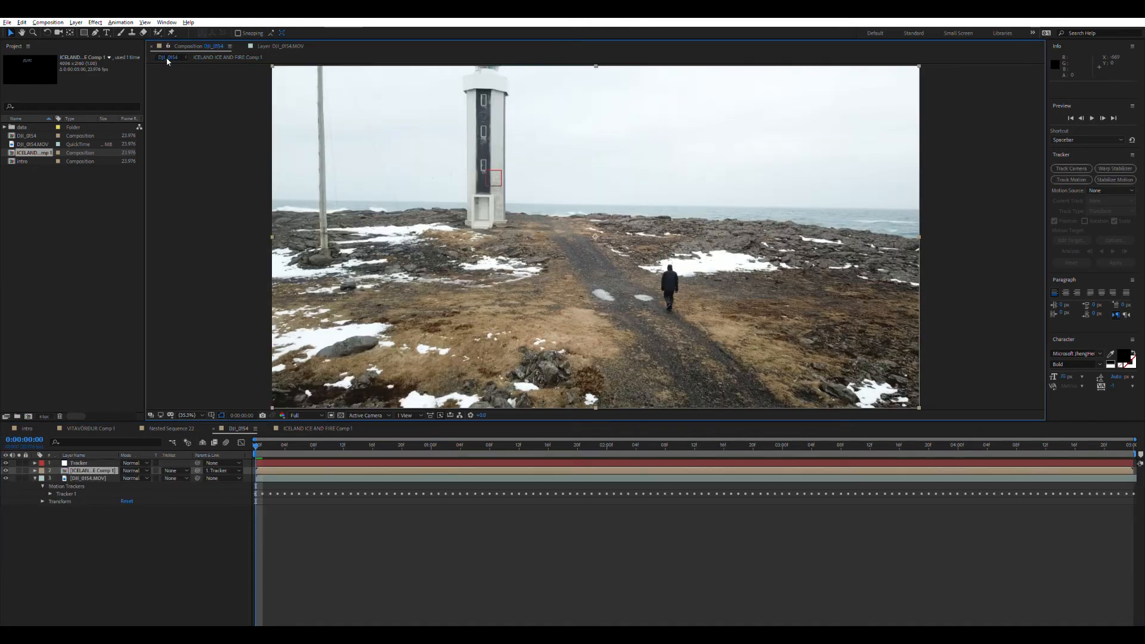
left_click_drag(280, 443, 245, 442)
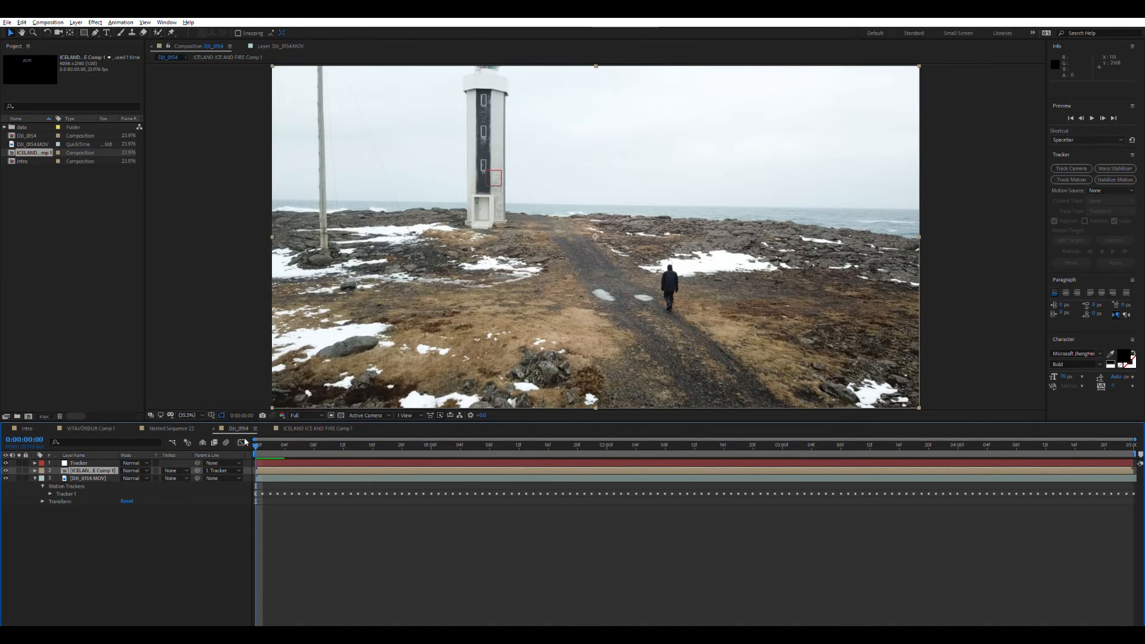
key("space")
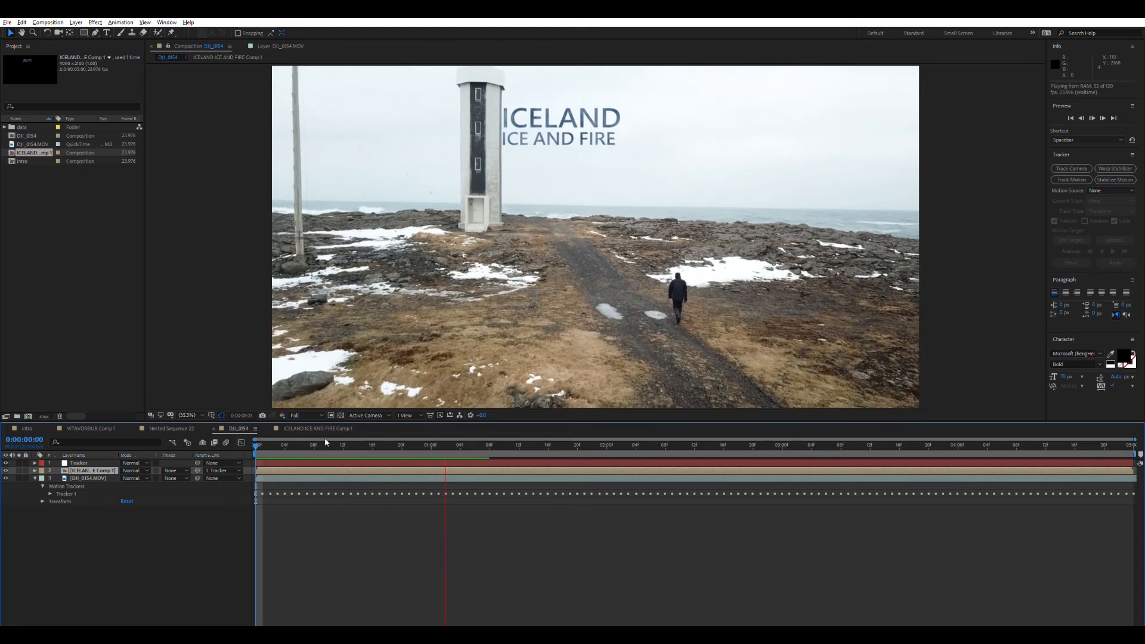
left_click_drag(325, 442, 270, 442)
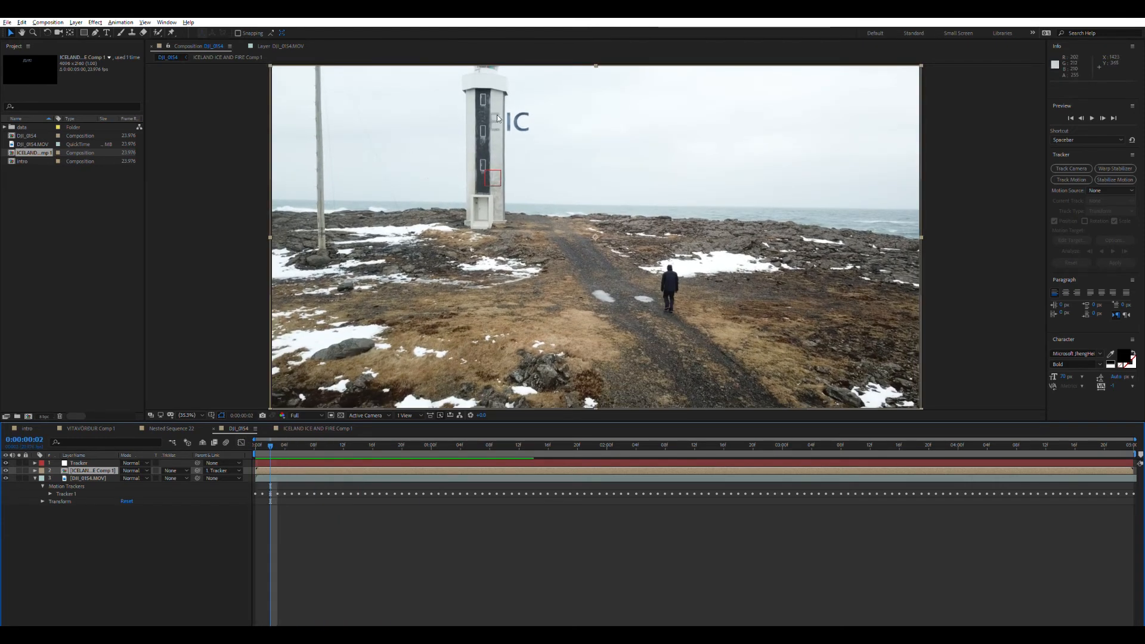
At 0:00:00:09, draw a rectangular mask on the title composition layer around the text, starting at the lighthouse's right edge, and preview it.
scroll(498, 120, "up", 2)
left_click_drag(414, 149, 414, 153)
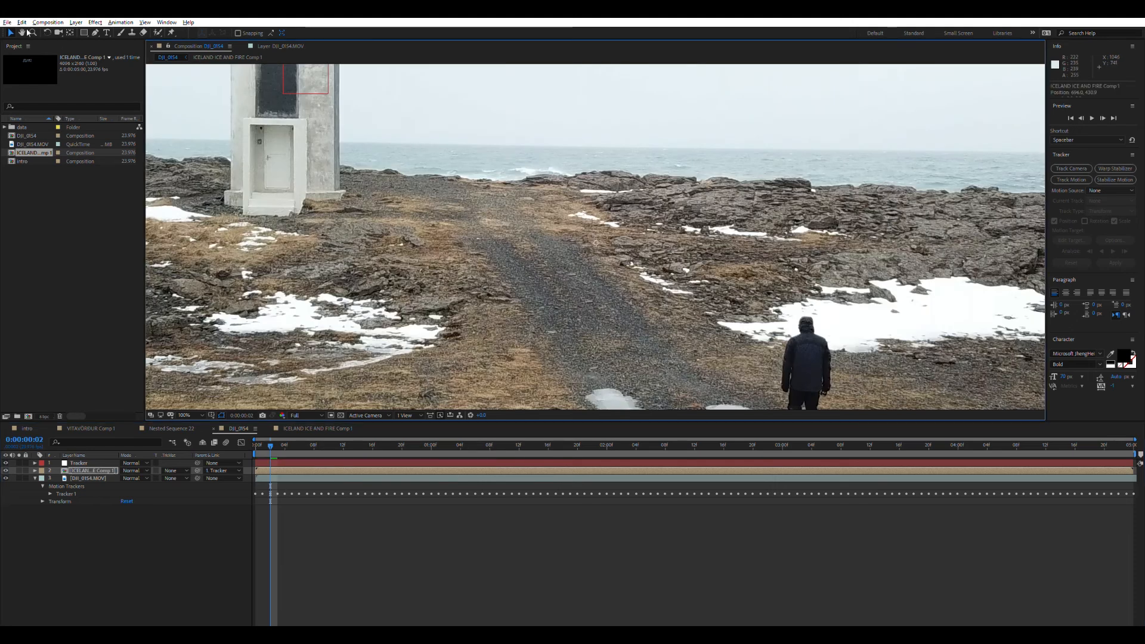
left_click(21, 33)
left_click_drag(306, 134, 412, 466)
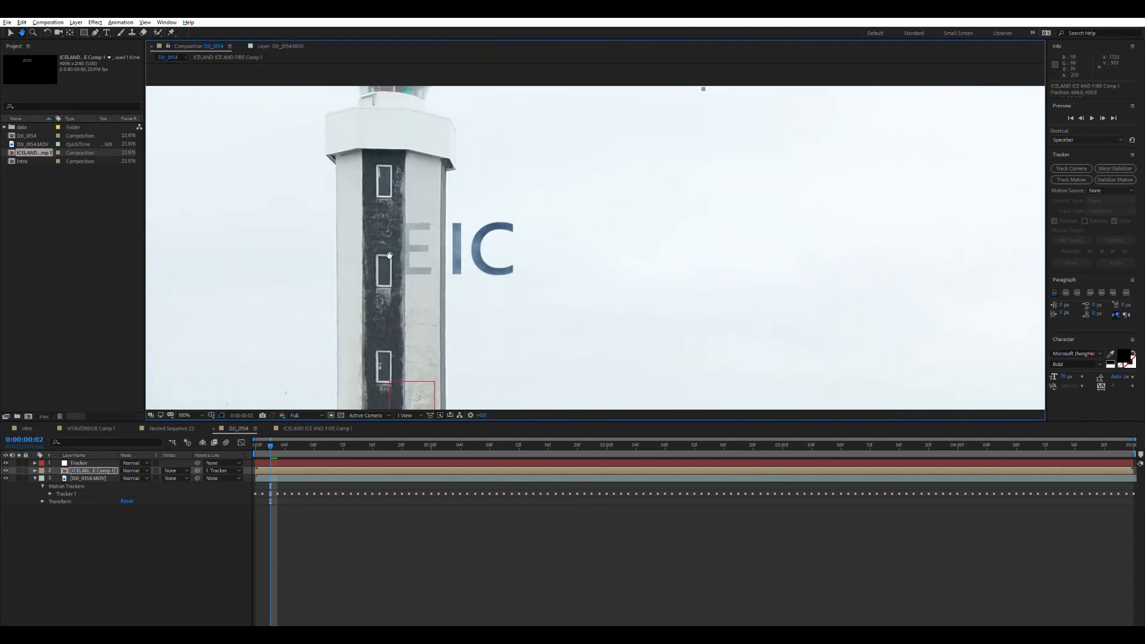
left_click_drag(275, 443, 321, 445)
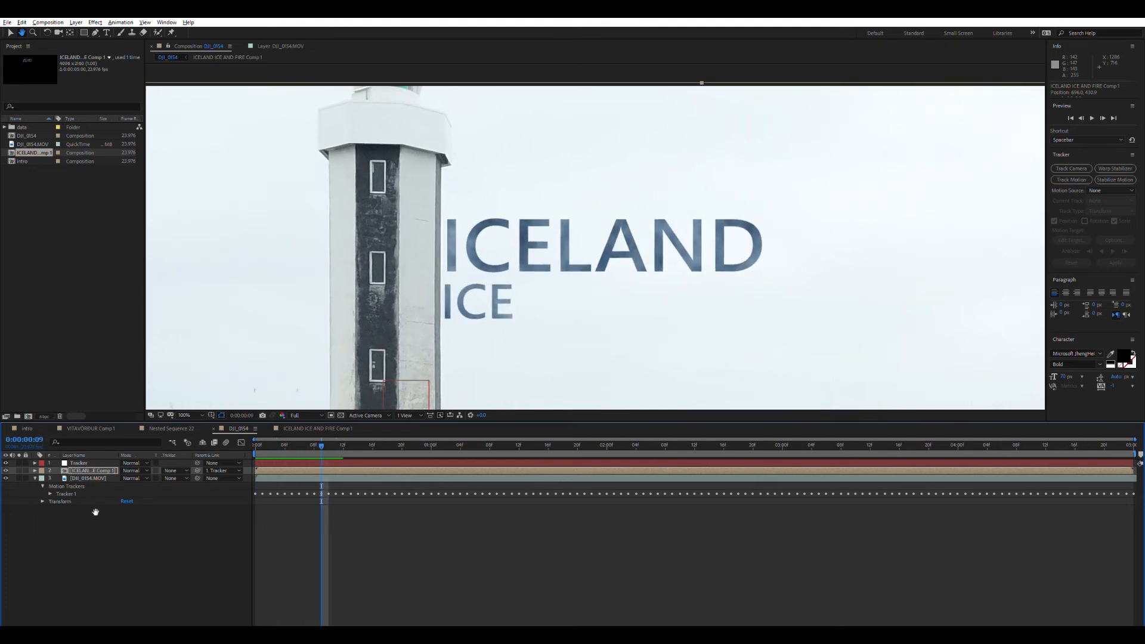
key("v")
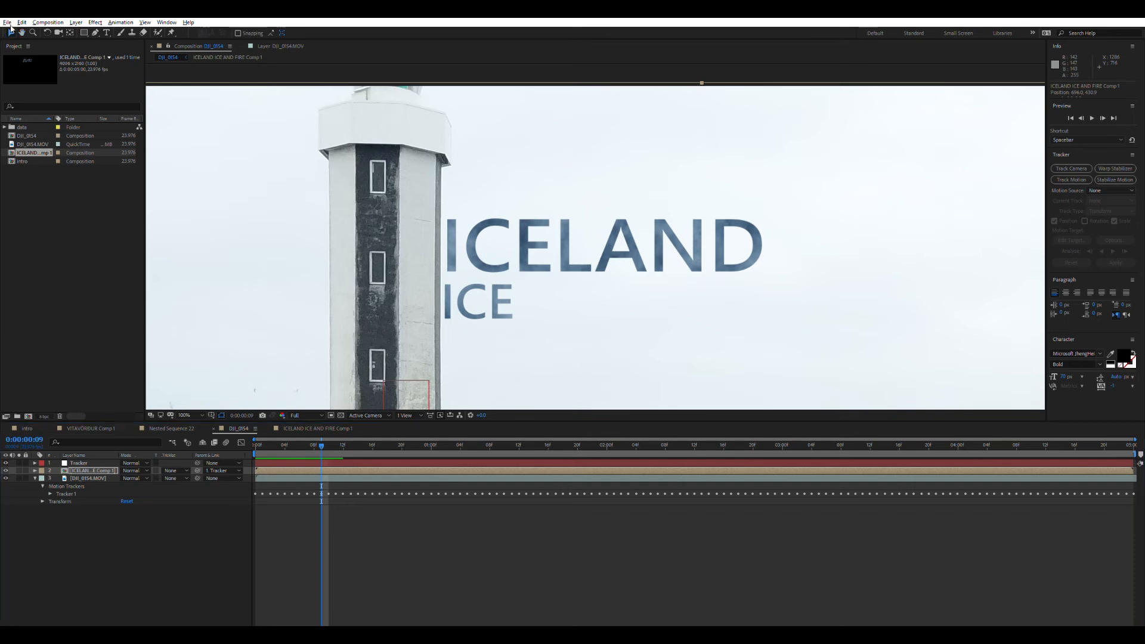
left_click(89, 470)
mouse_move(821, 190)
left_mouse_down()
mouse_move(442, 299)
mouse_move(444, 336)
left_mouse_up()
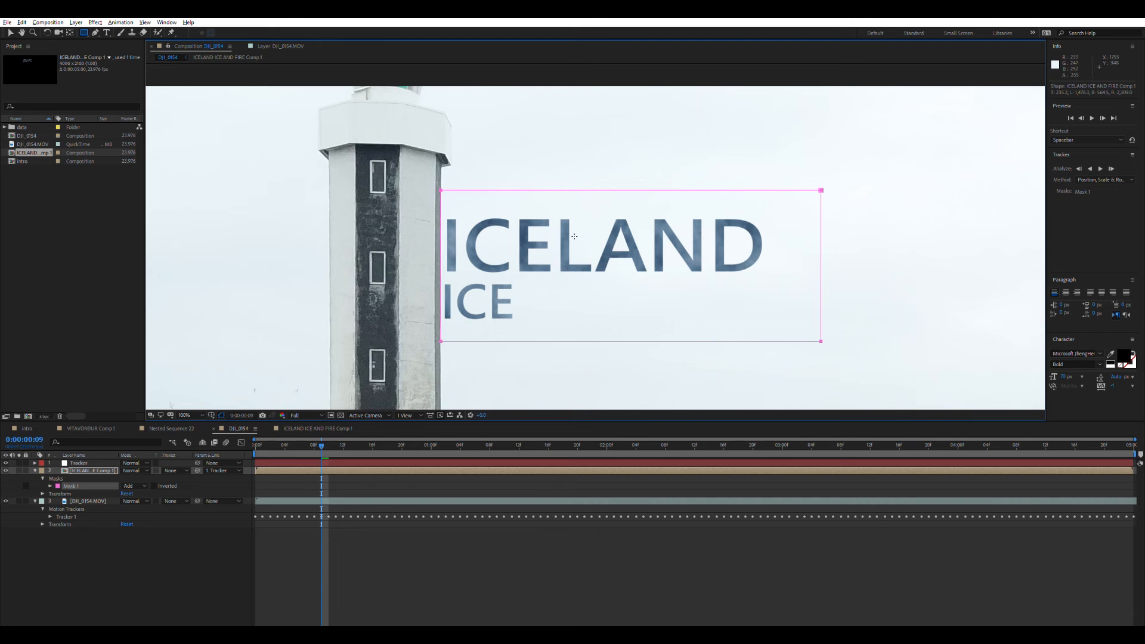
left_click_drag(320, 440, 246, 460)
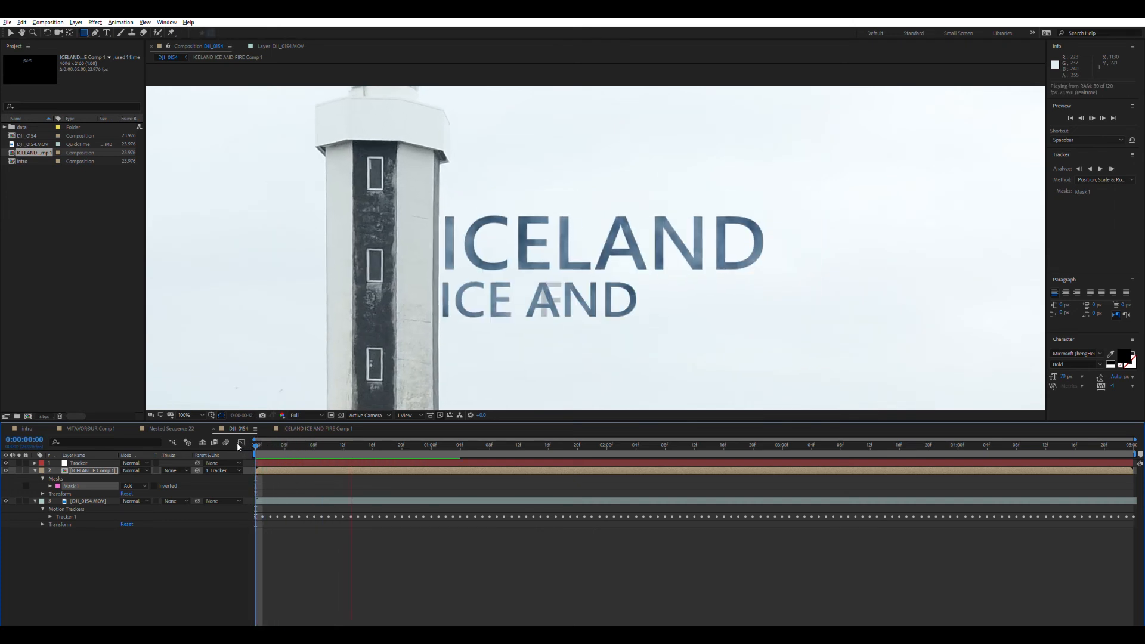
Add a Skew property to Animator 1 in ICELAND ICE AND FIRE Comp 1, increase the Skew value, and preview the reveal.
left_click(307, 429)
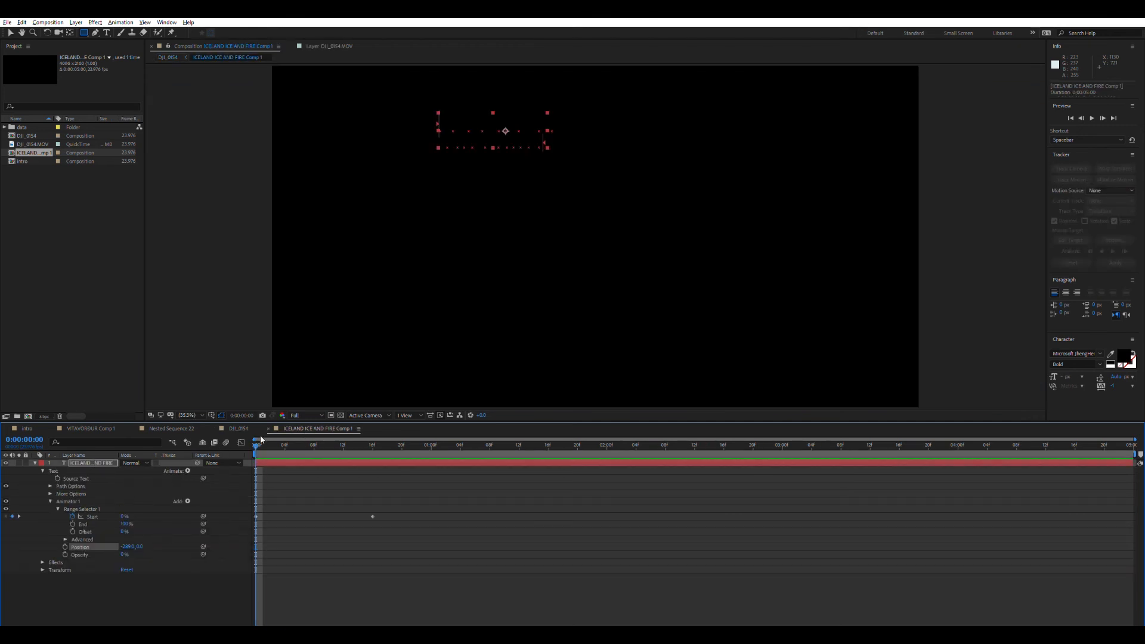
key("Page_Down")
key("Page_Down")
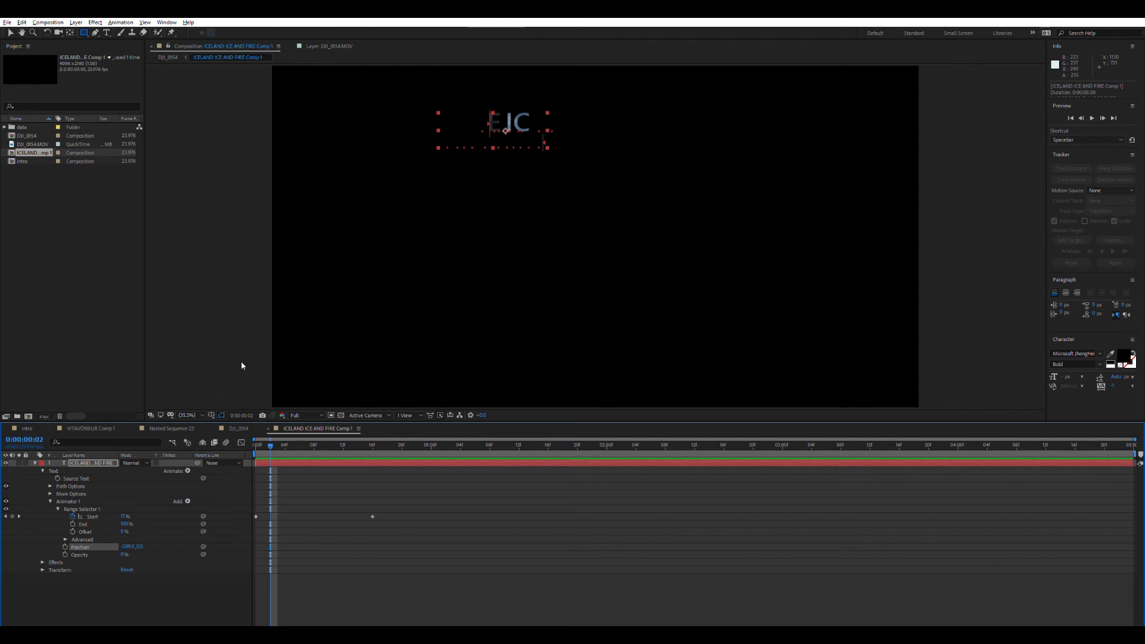
left_click(243, 328)
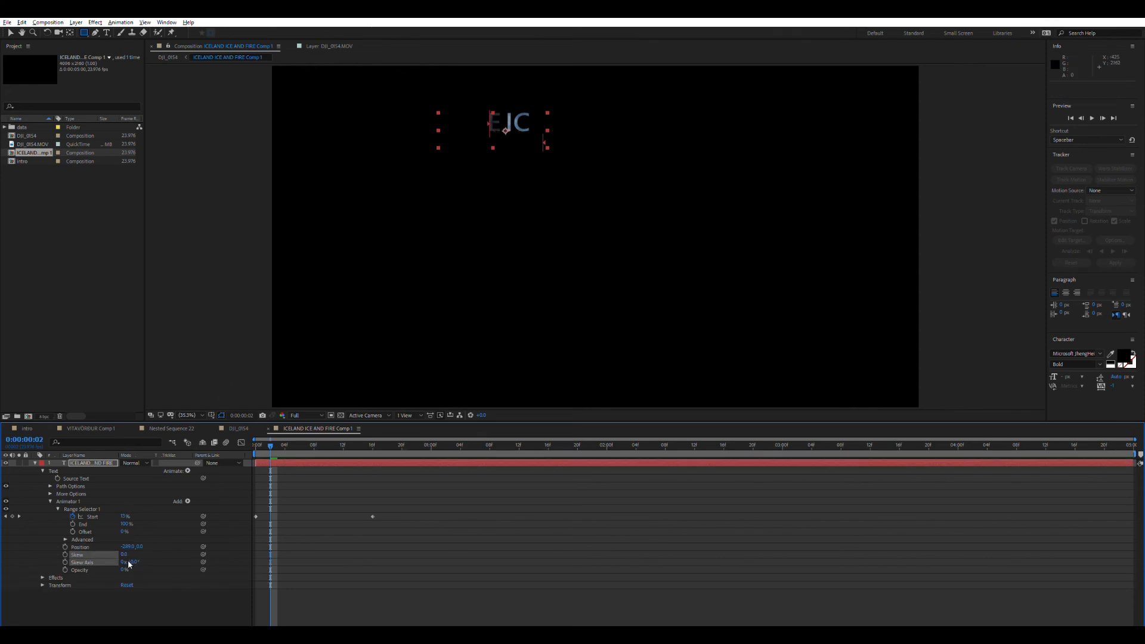
left_click_drag(135, 547, 155, 547)
left_click_drag(274, 445, 238, 437)
key("space")
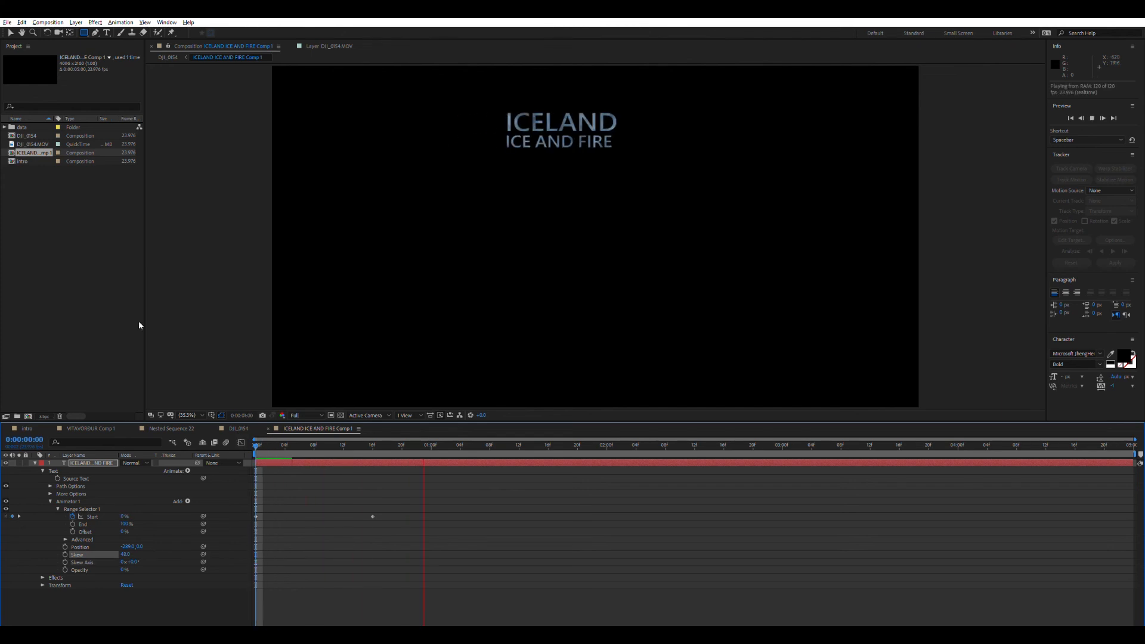
key("space")
Return to the DJI_0154 composition, fit the whole frame in view, and play the masked title reveal from the start.
left_click(167, 56)
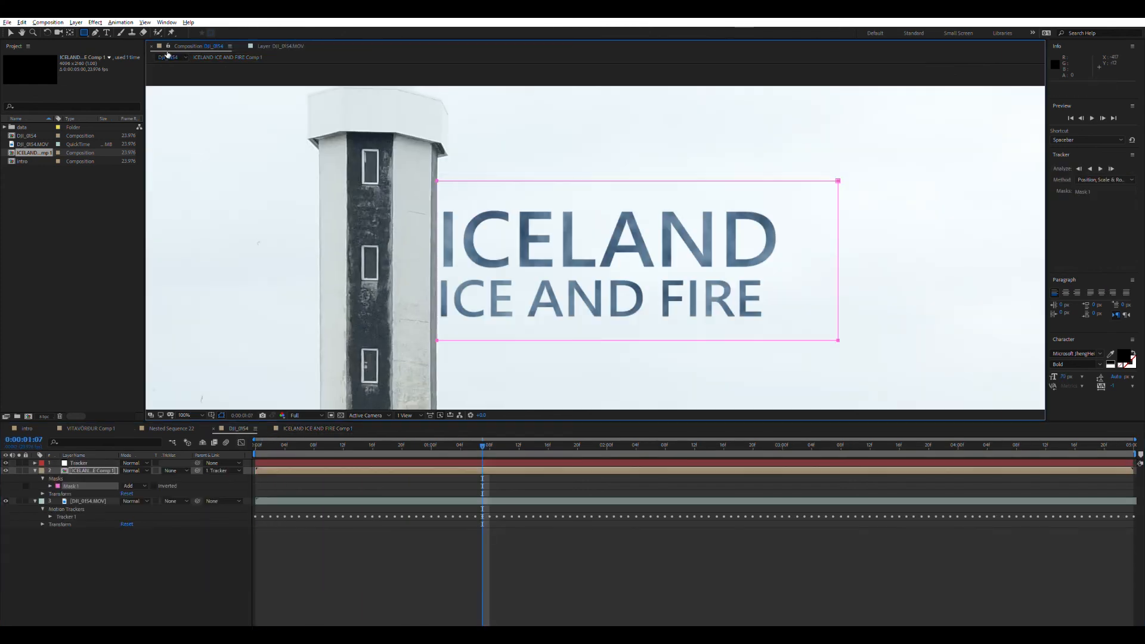
left_click_drag(310, 443, 230, 438)
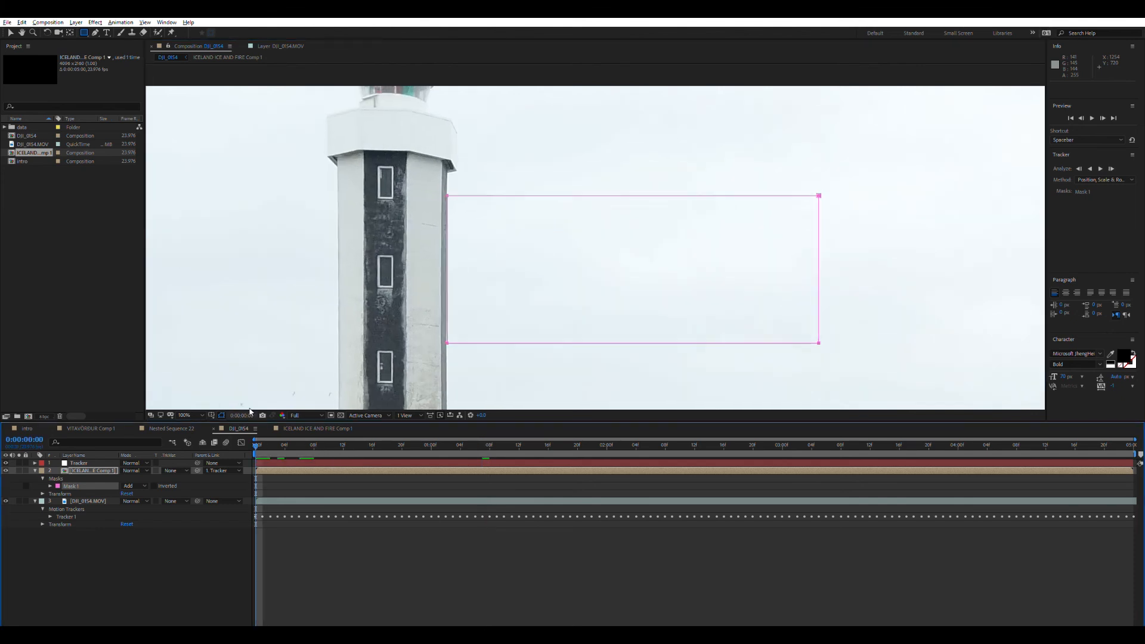
left_click(199, 413)
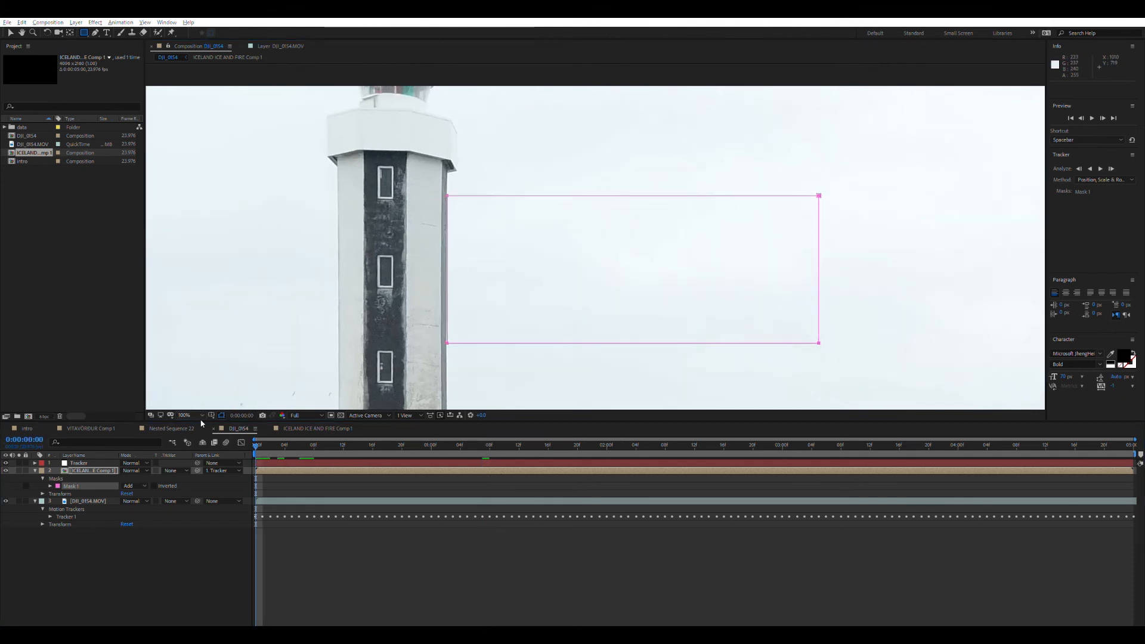
left_click(202, 424)
key("space")
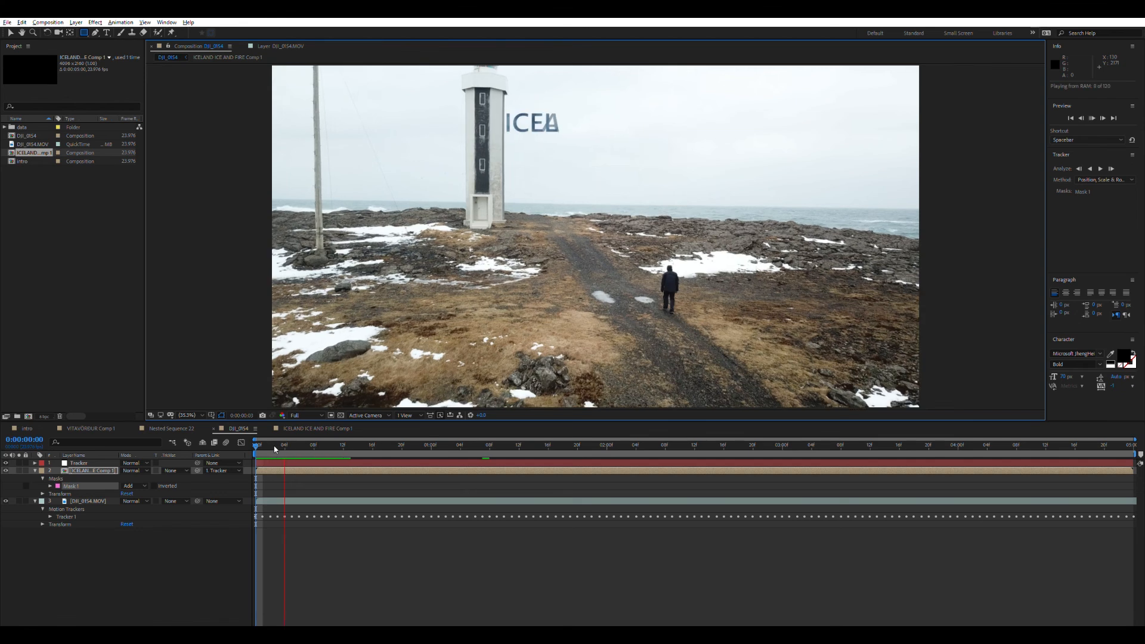